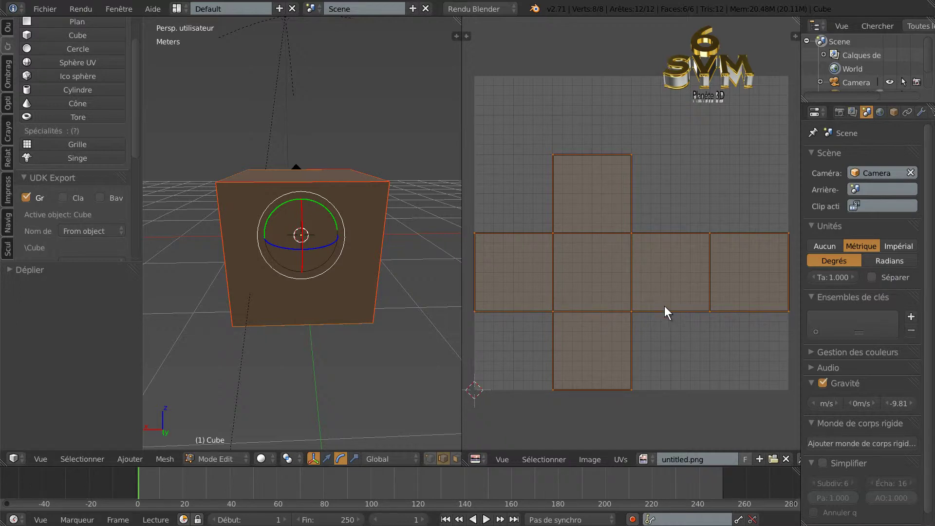
Switch to Photoshop Elements and show the layers Calque 1 copie 3, copie 4, copie 5, Calque 1 and Calque 1 copie 2 in Dépliage.png
left_click(623, 458)
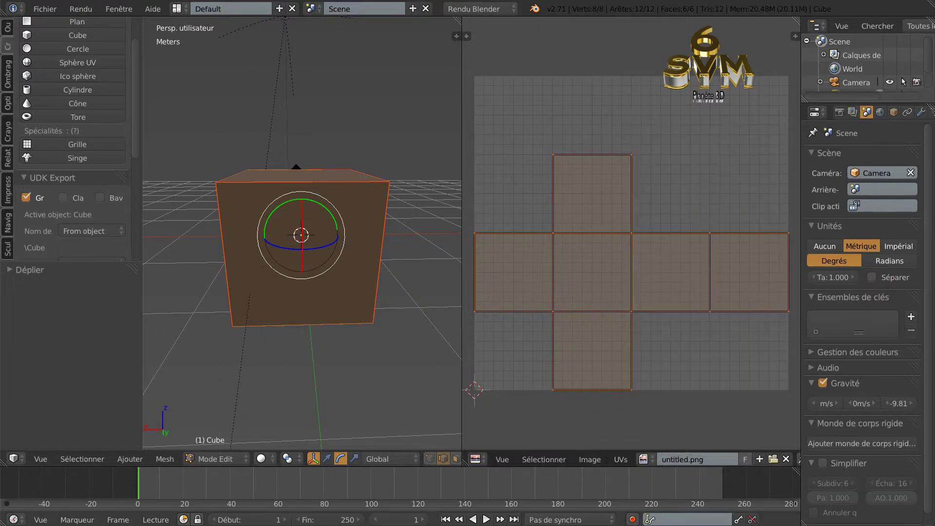
left_click(718, 521)
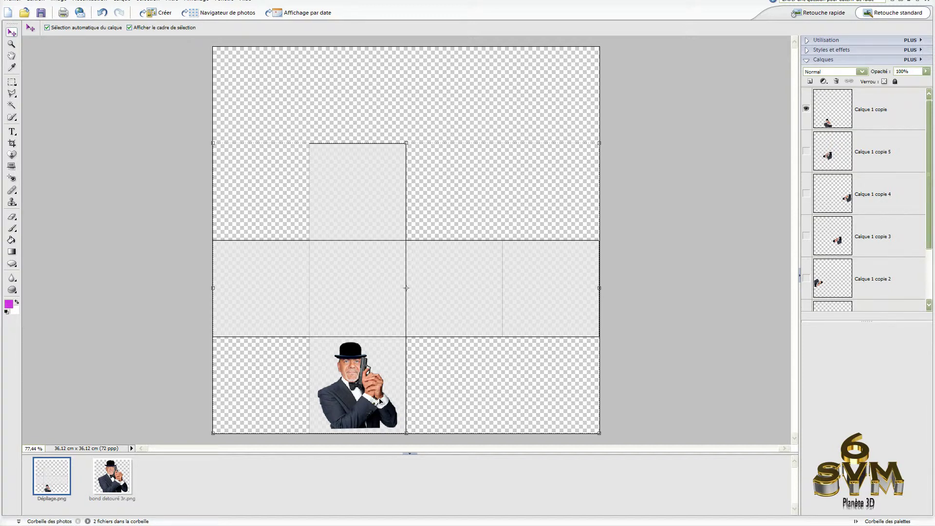
left_click(806, 236)
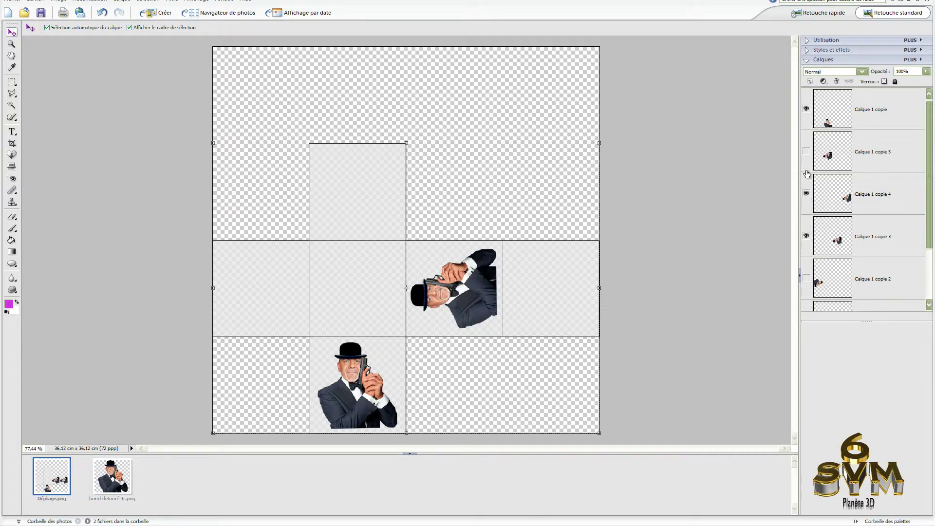
left_click(806, 193)
left_click(806, 151)
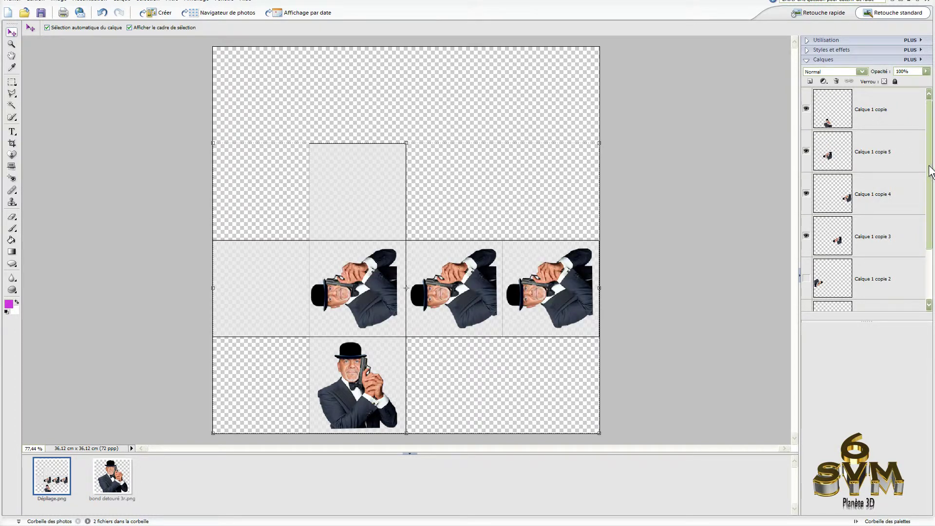
scroll(923, 168, "down", 3)
left_click(911, 287)
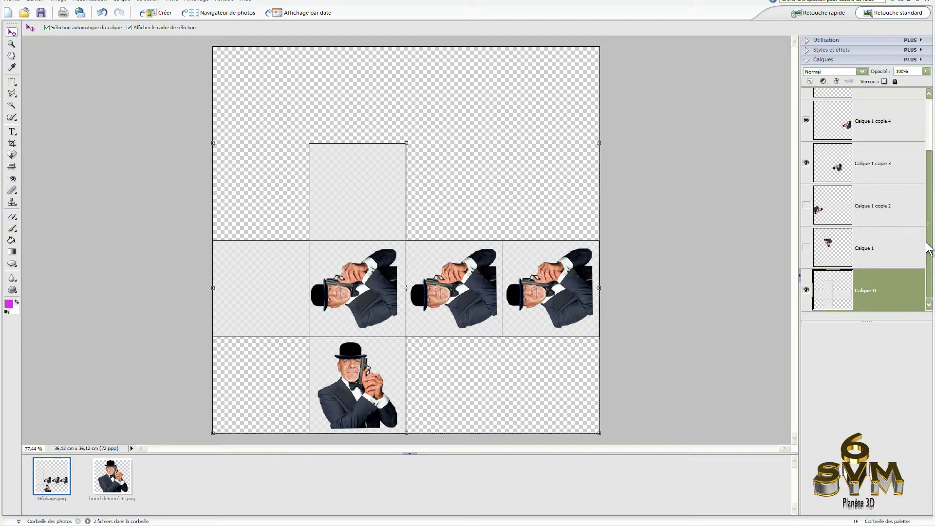
left_click(806, 247)
left_click(806, 205)
left_click(806, 205)
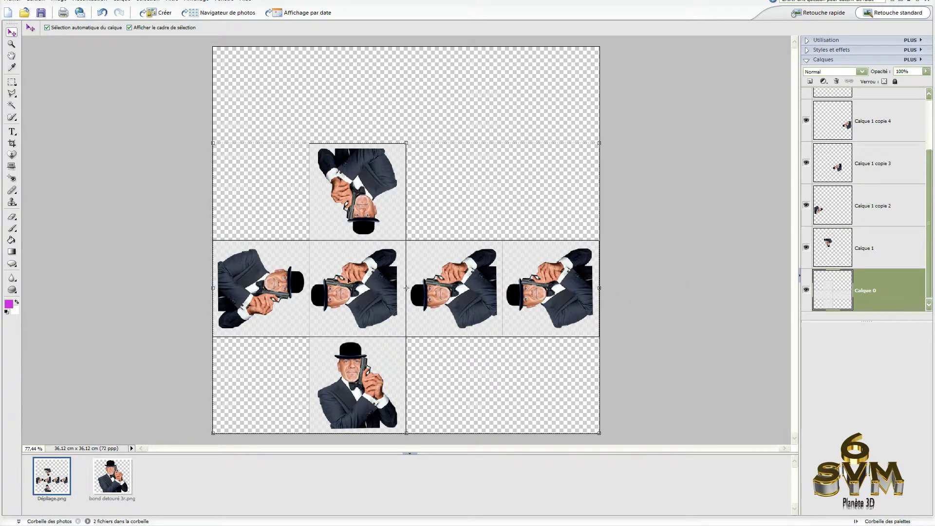
Hide all the figure layers in Dépliage.png so that only the Calque 0 unwrap layout is shown
left_click(806, 247)
left_click(806, 205)
left_click(806, 162)
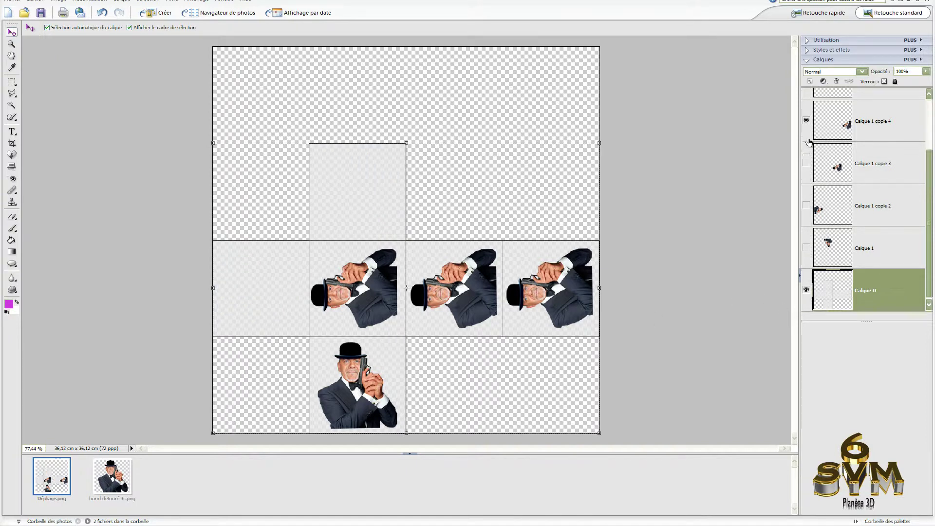
left_click(806, 121)
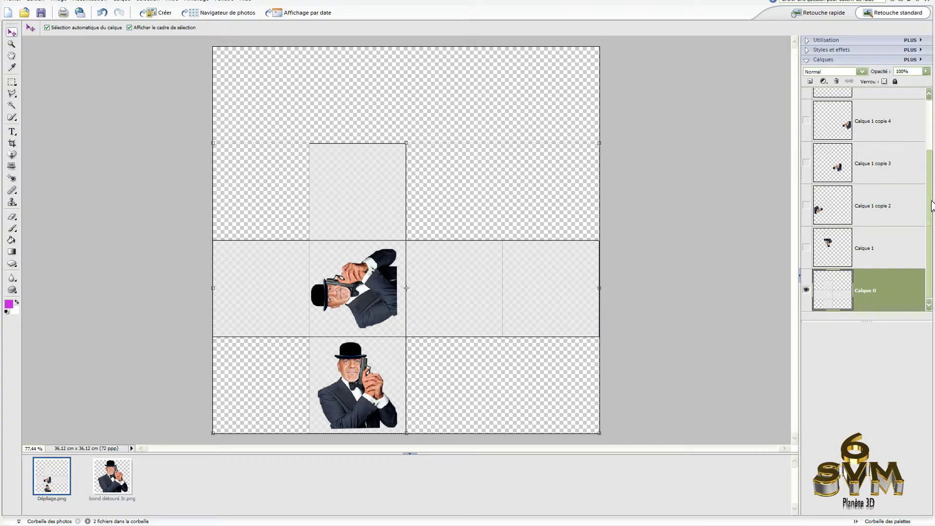
left_click_drag(931, 202, 926, 129)
left_click(806, 109)
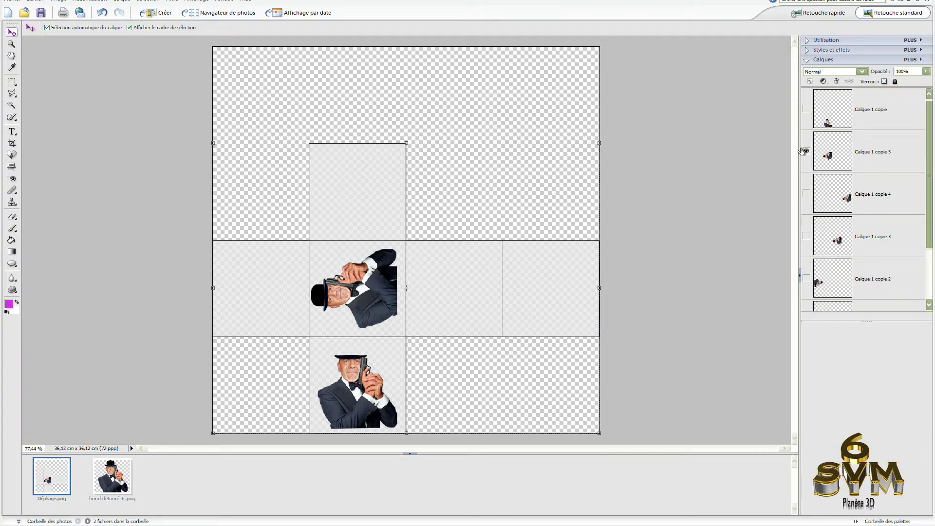
left_click(806, 151)
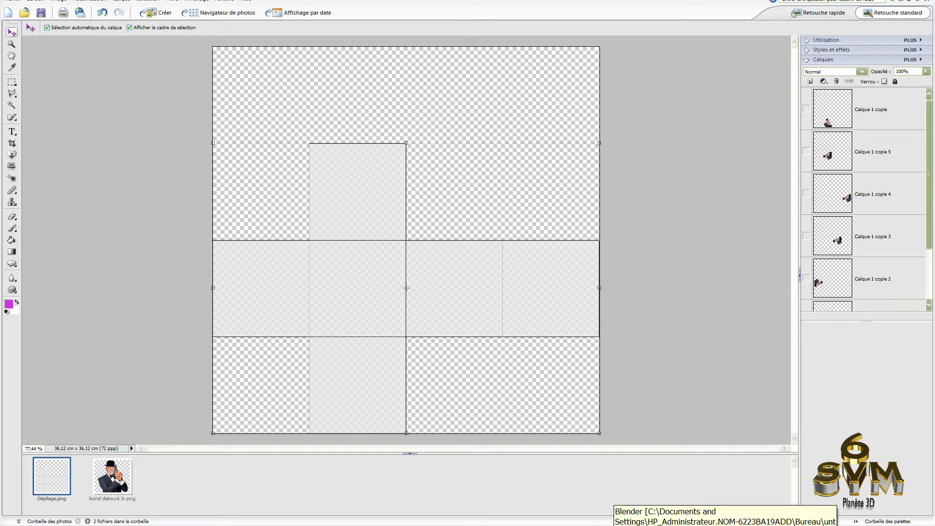
Switch back to the Blender window
right_click(588, 525)
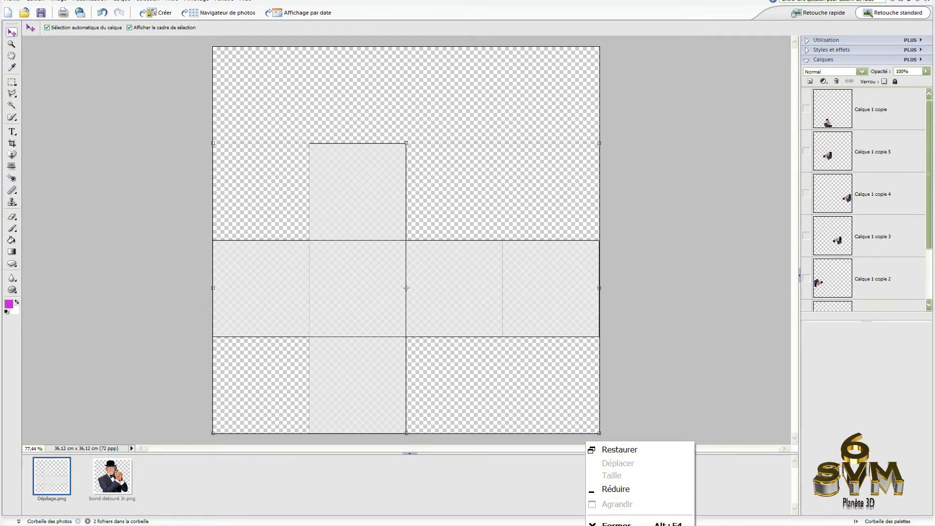
left_click(588, 524)
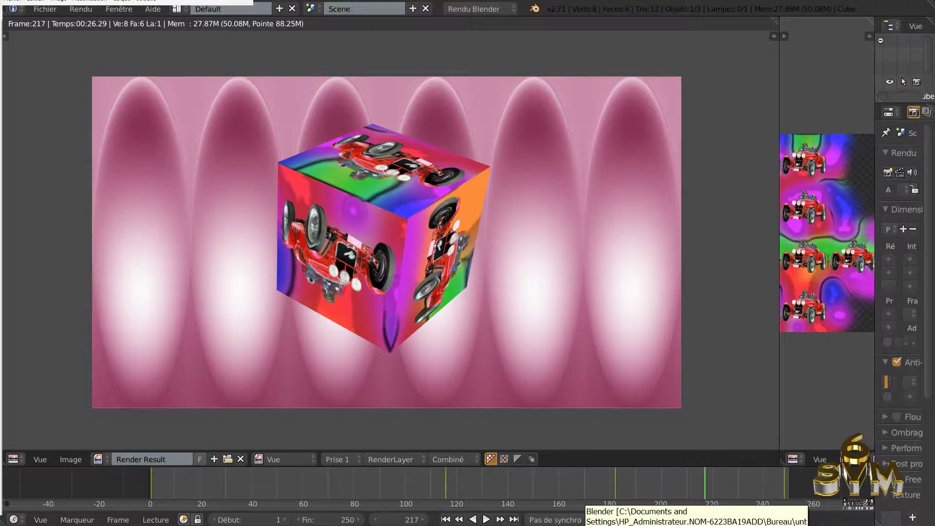
left_click(588, 524)
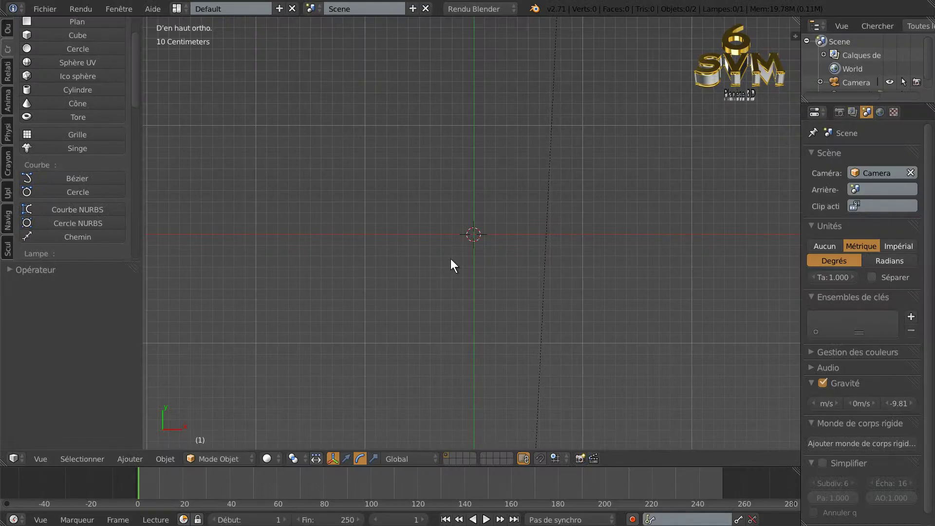
Add a cube mesh at the centre of the empty scene
left_click(28, 34)
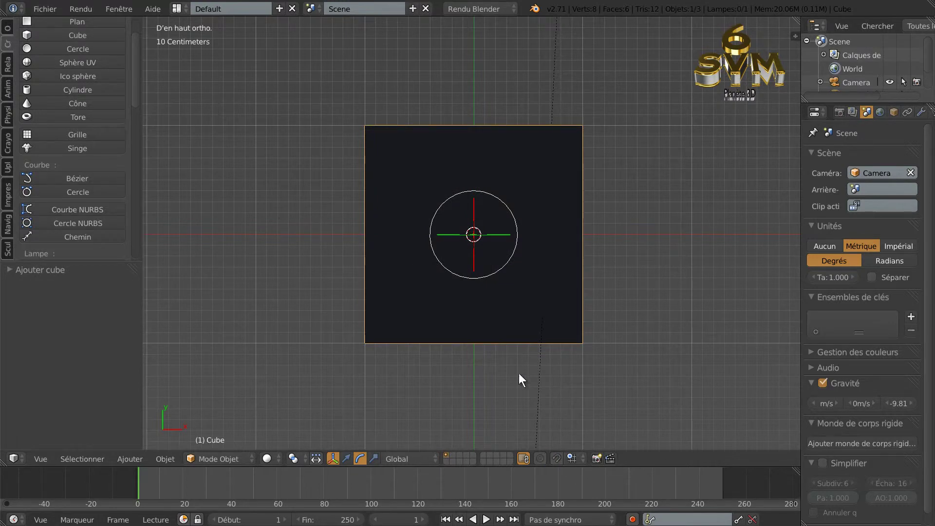
scroll(643, 390, "down", 3)
middle_click_drag(601, 375, 618, 302)
scroll(603, 287, "down", 2)
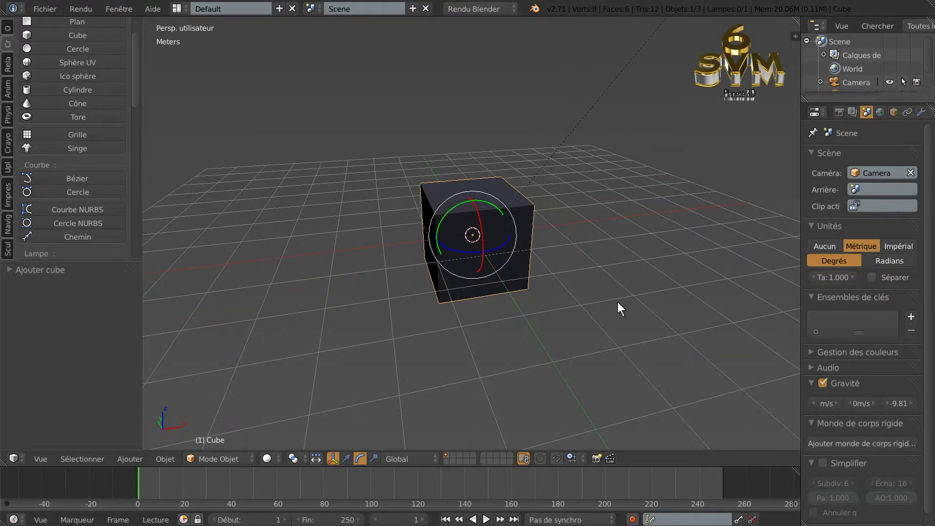
Enter Edit mode on the cube and deselect all of its geometry
key("Tab")
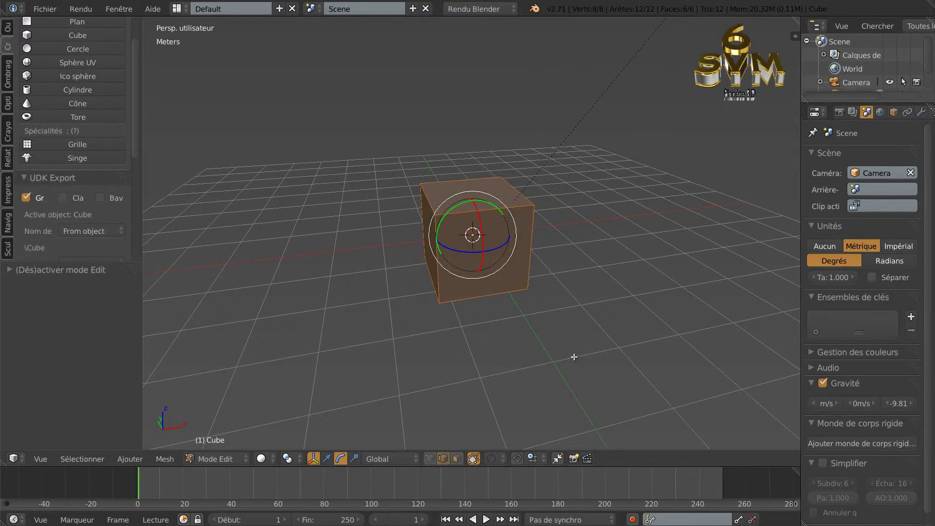
key("KP_1")
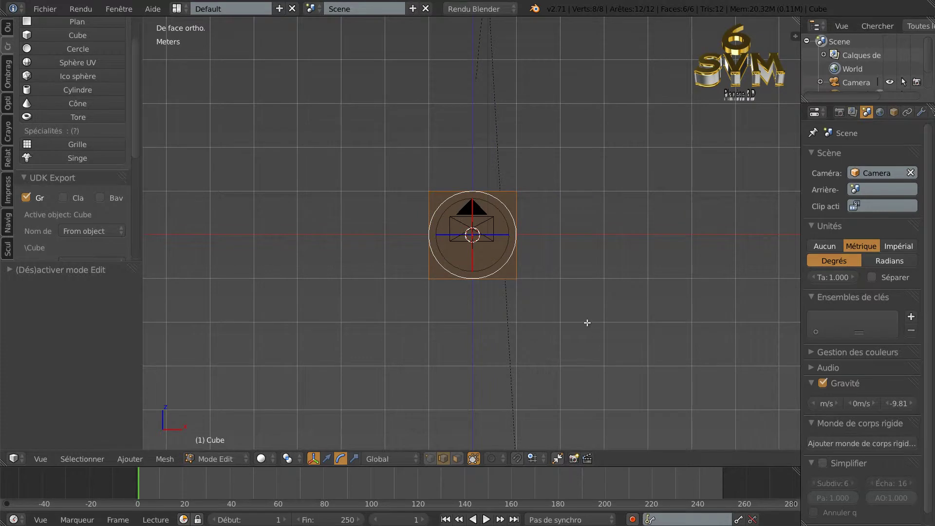
scroll(560, 363, "up", 1)
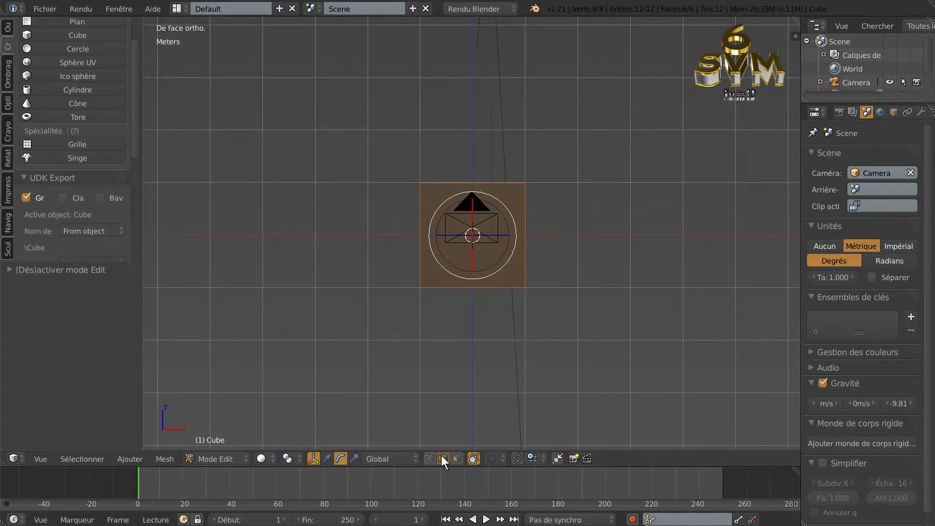
scroll(551, 353, "up", 2)
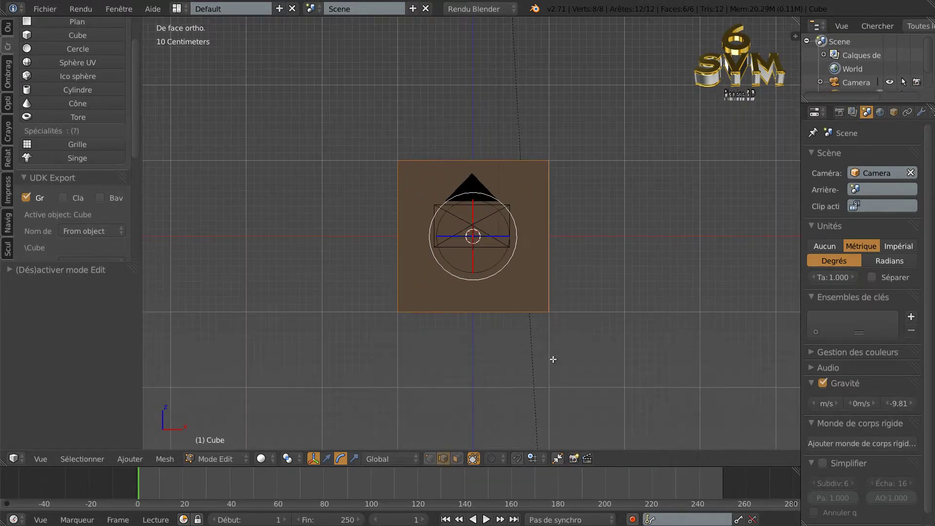
key("a")
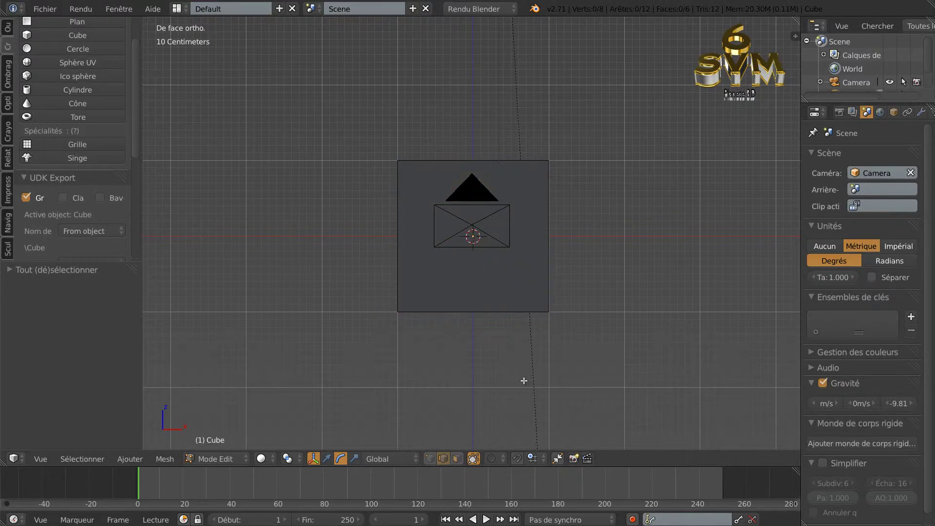
Select the top edge and both vertical edges of the cube's front face
right_click(400, 249)
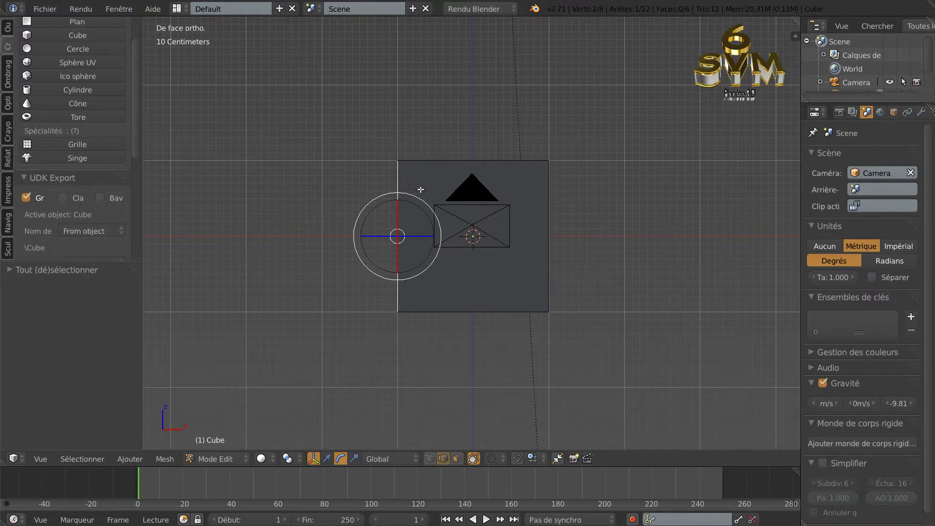
right_click(448, 161)
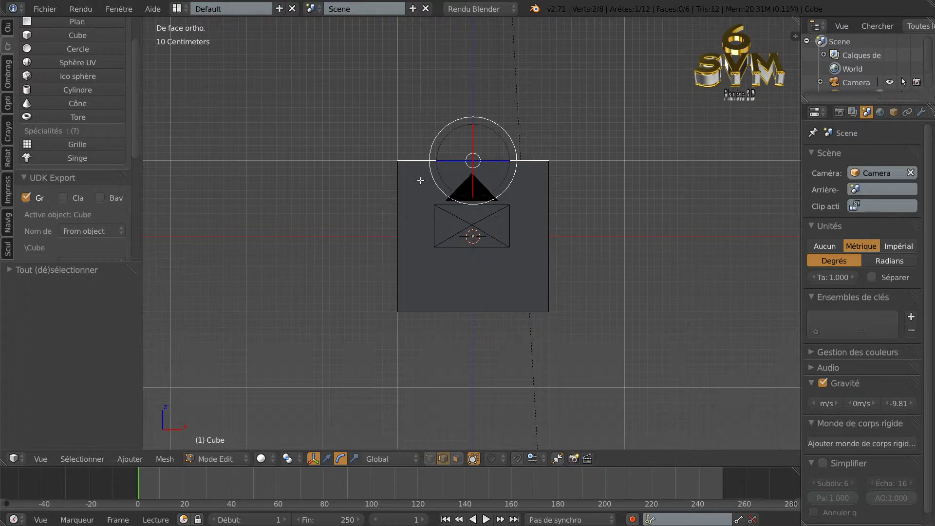
right_click(398, 204, "shift")
right_click(544, 225, "shift")
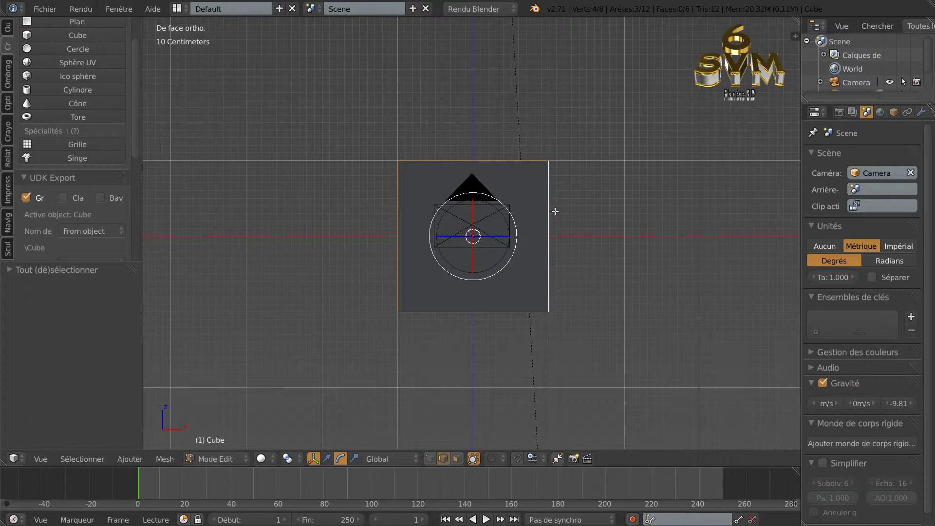
Add the top edge and both vertical edges of the cube's back face to the selection
middle_click_drag(381, 365, 547, 317)
right_click(379, 234, "shift")
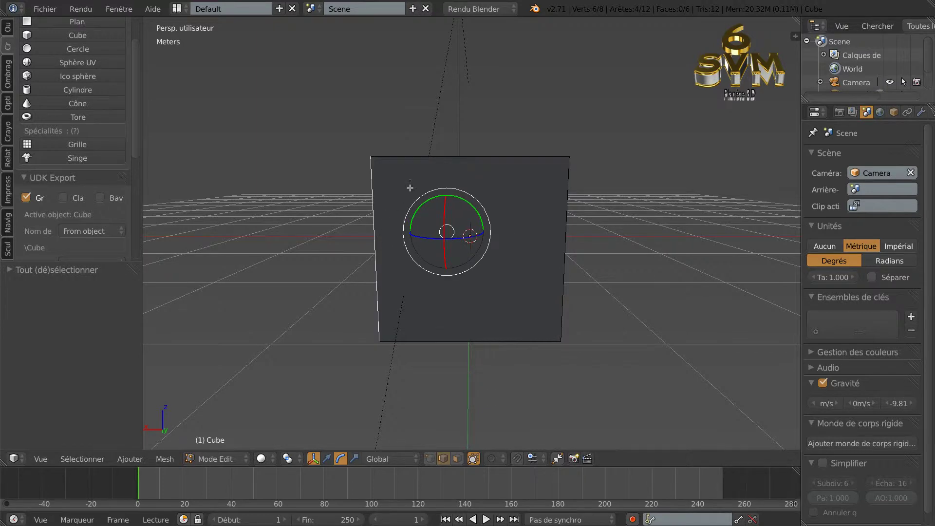
right_click(437, 159, "shift")
right_click(567, 236, "shift")
middle_click_drag(684, 333, 494, 346)
middle_click_drag(329, 334, 482, 317)
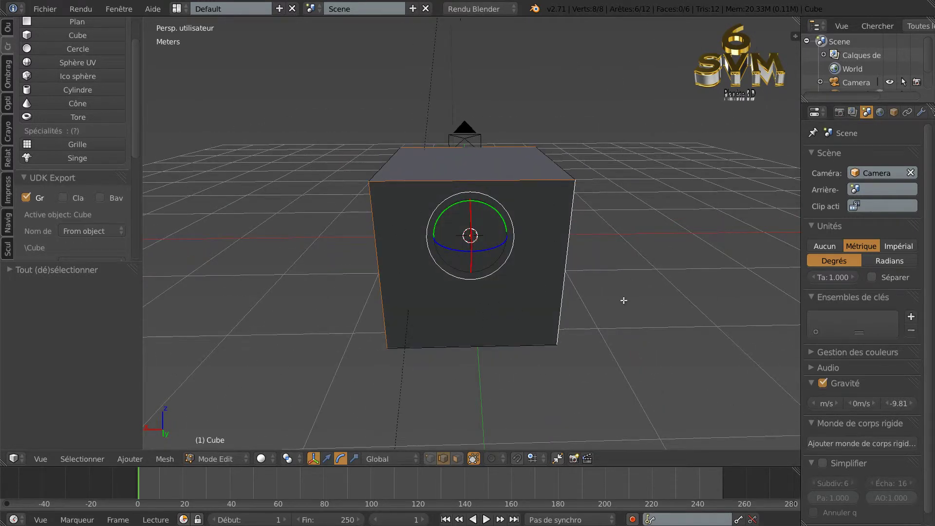
Add the top face's left edge, as seen from the front, to the selection and check the selected edges all around the cube
middle_click_drag(658, 288, 653, 303)
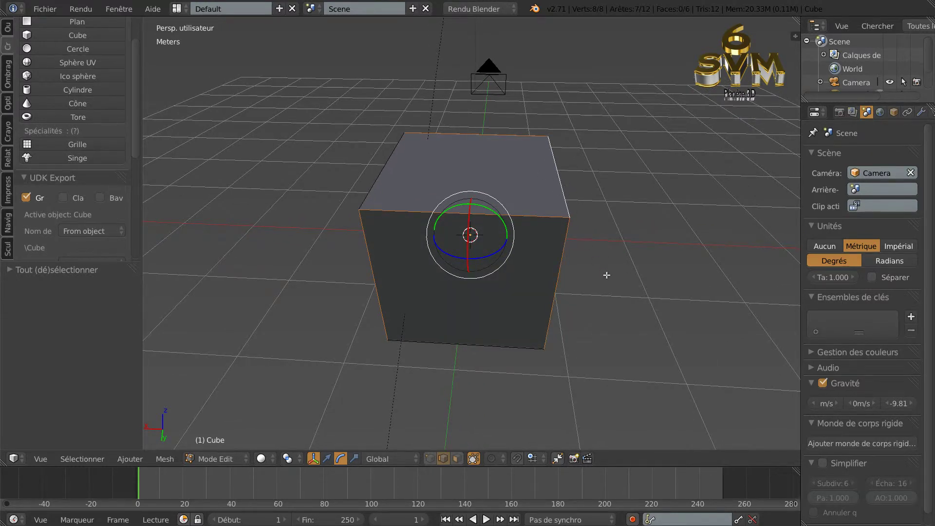
middle_click_drag(476, 401, 475, 372)
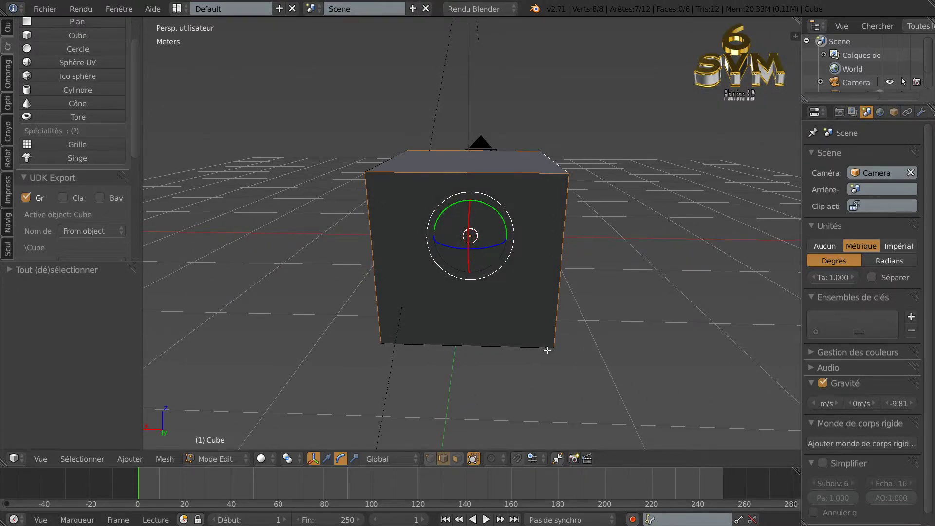
middle_click_drag(735, 332, 520, 345)
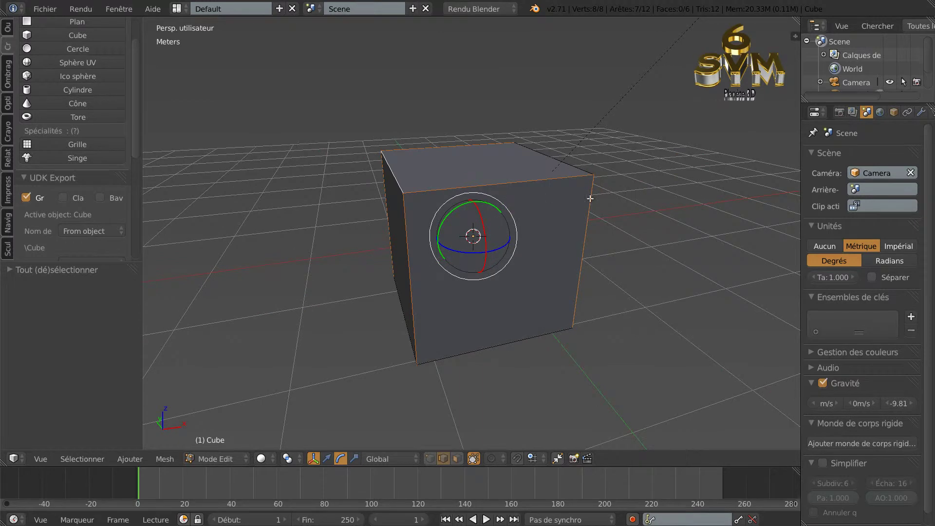
middle_click_drag(334, 305, 568, 363)
middle_click_drag(457, 349, 393, 361)
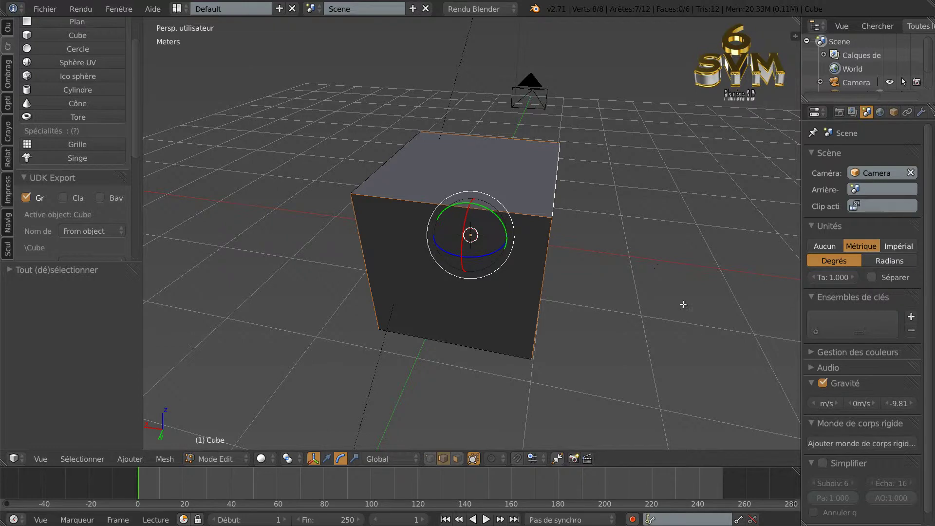
Mark the selected cube edges as UV seams
left_click(168, 458)
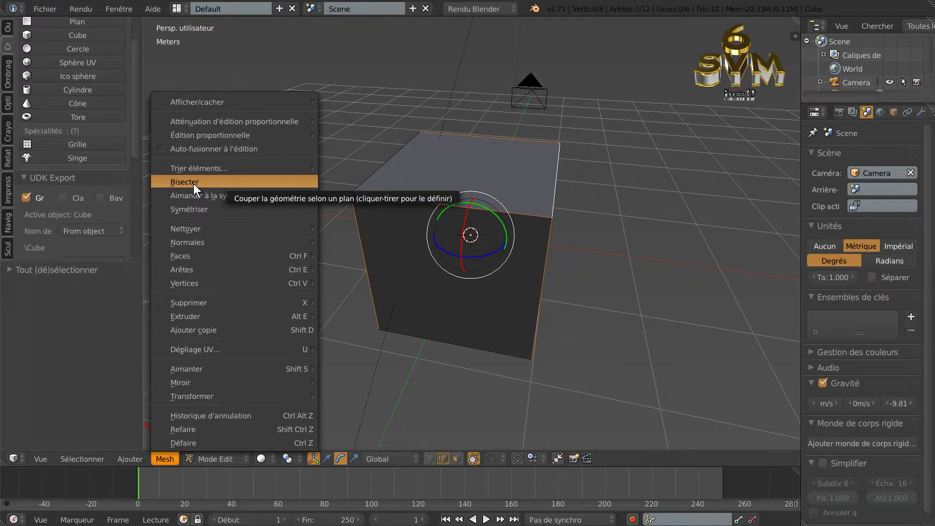
mouse_move(191, 271)
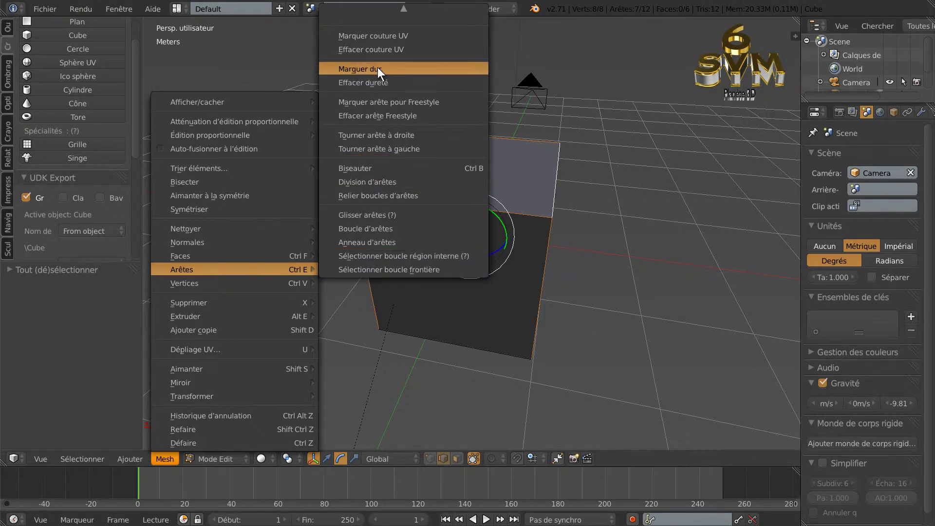
left_click(372, 36)
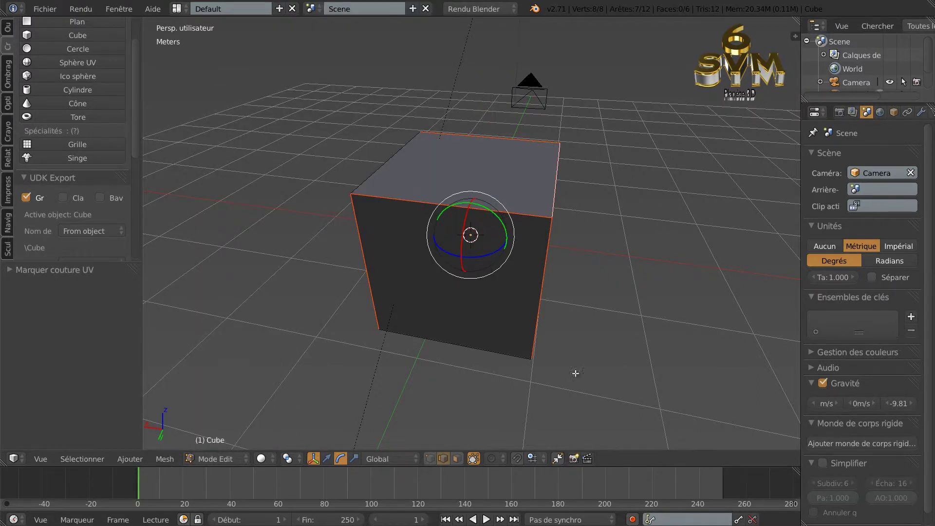
mouse_move(661, 325)
middle_mouse_down()
mouse_move(684, 308)
mouse_move(642, 312)
mouse_move(666, 314)
middle_mouse_up()
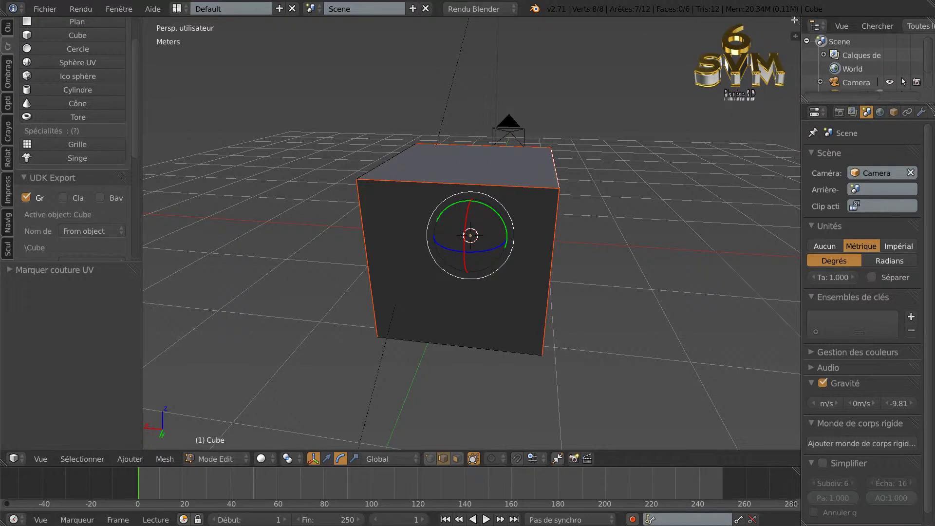
Split the 3D view in two and turn the new area into a UV/Image editor, making it narrower
left_click_drag(796, 20, 558, 71)
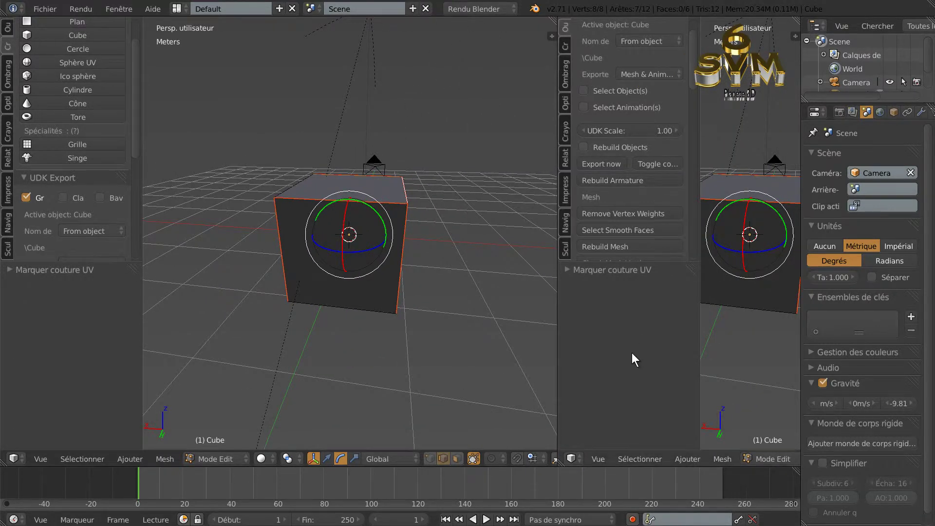
left_click(572, 459)
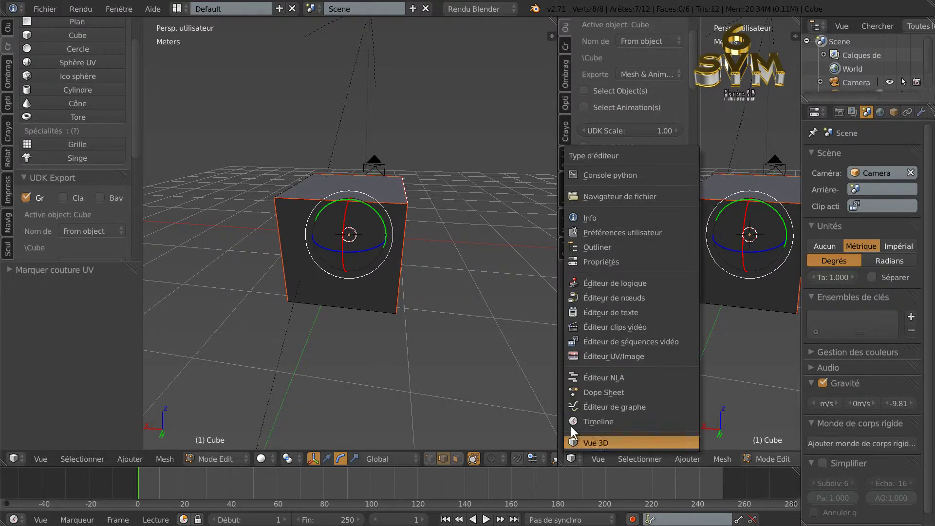
left_click(595, 357)
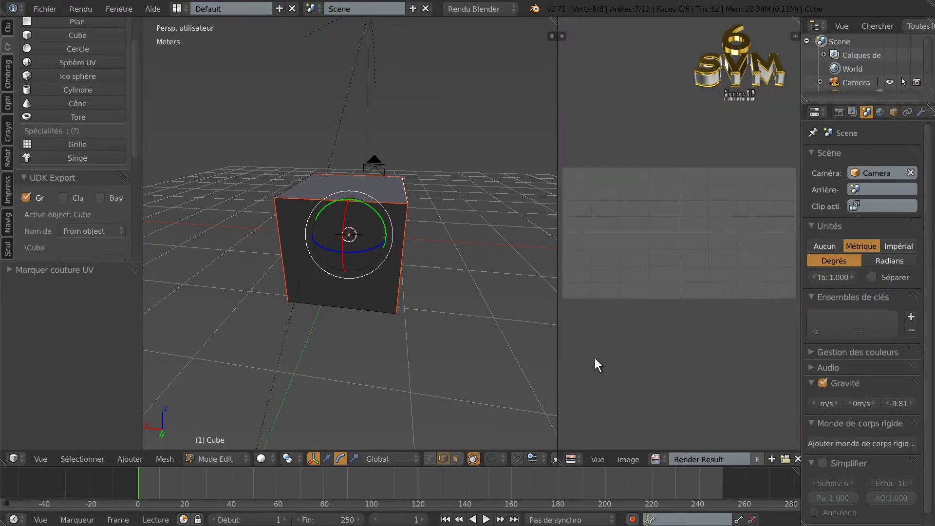
left_click(569, 458)
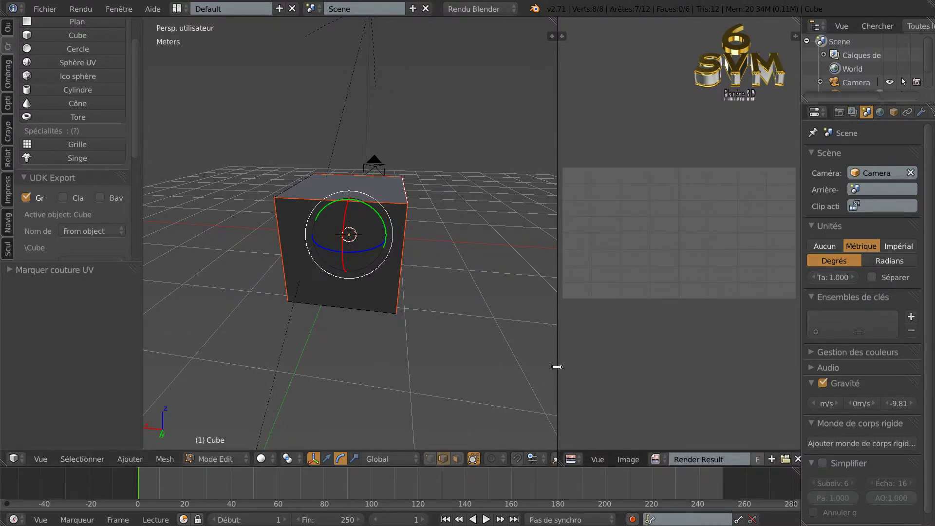
left_click_drag(558, 366, 654, 349)
Assign a material to the cube with Material Utils
middle_click_drag(442, 367, 461, 359)
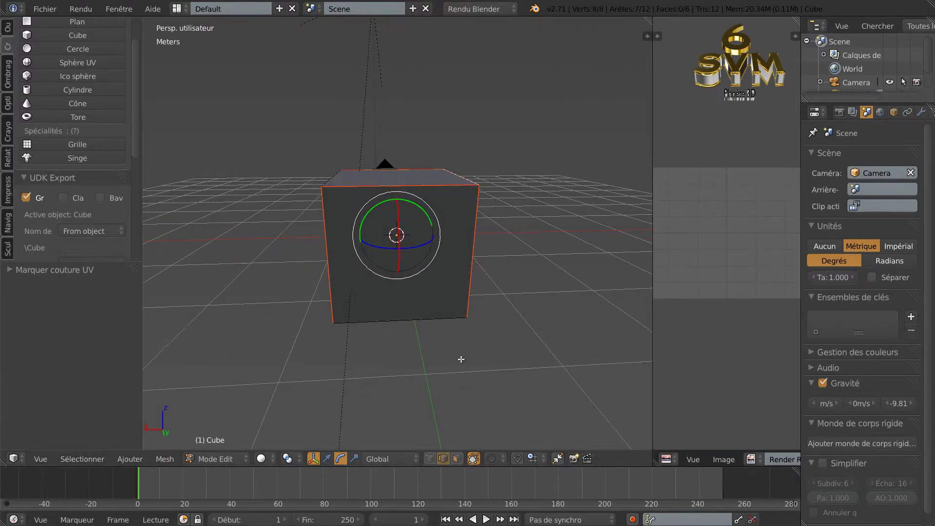
key("shift+q")
mouse_move(450, 359)
left_click(560, 359)
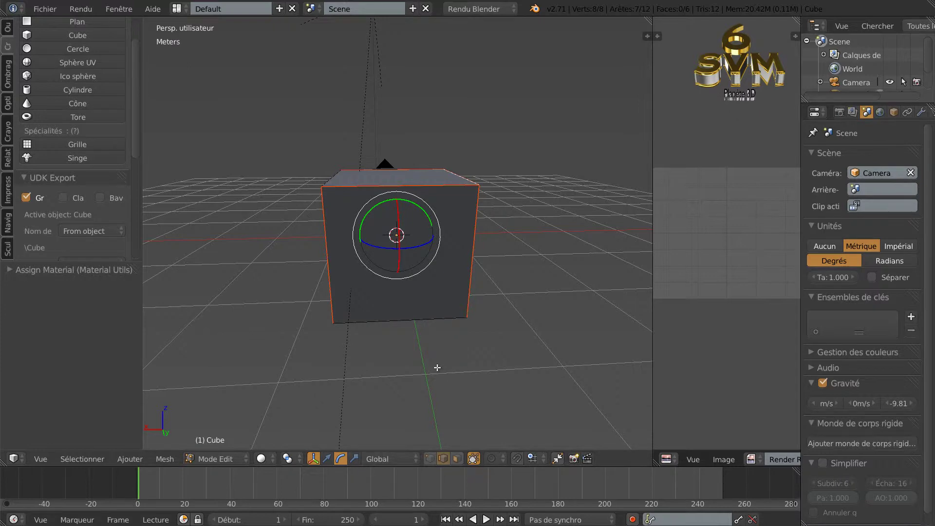
Select the whole cube mesh and unwrap it along its seams with the standard Unwrap (Déplier)
key("a")
key("a")
middle_click_drag(472, 351, 510, 345)
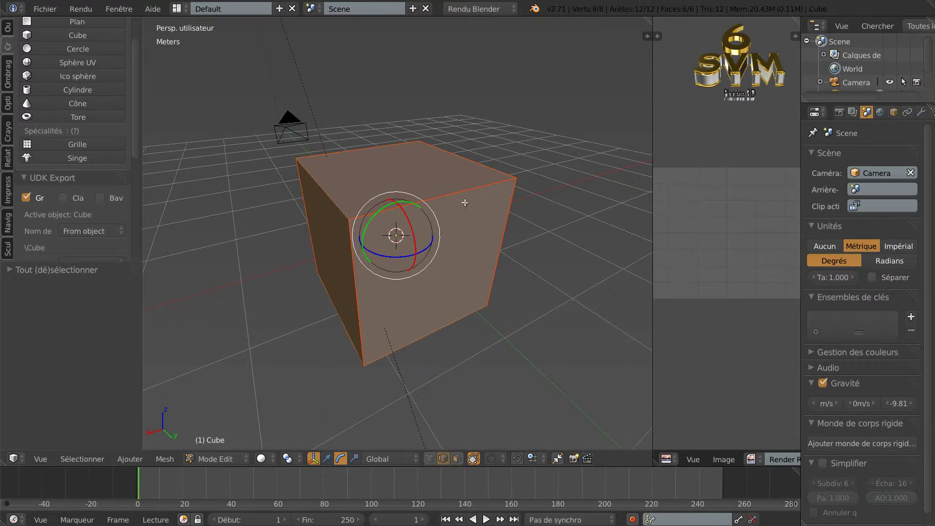
middle_click_drag(520, 353, 451, 377)
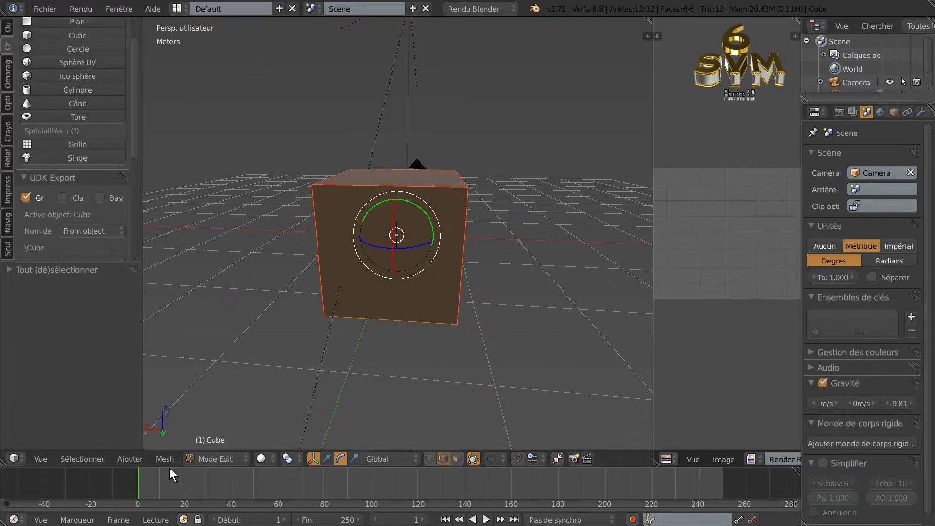
left_click(157, 460)
mouse_move(186, 352)
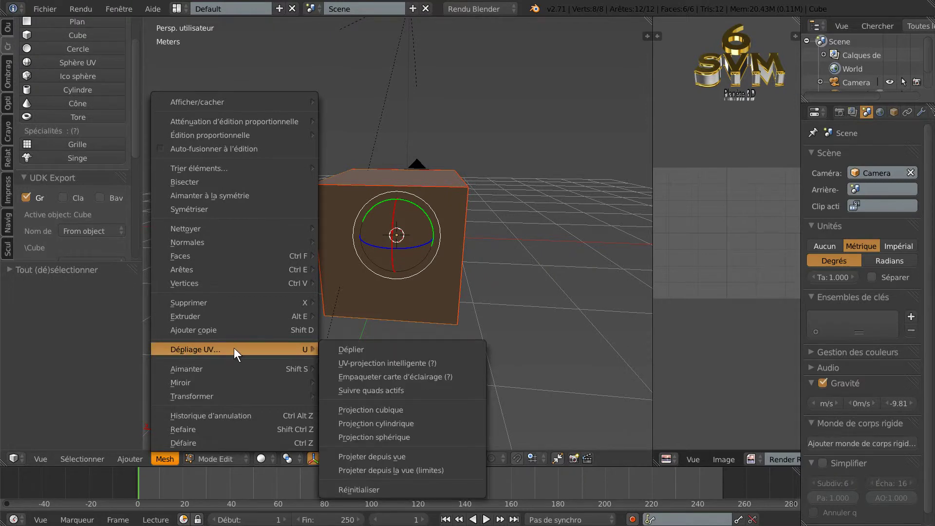
left_click(345, 348)
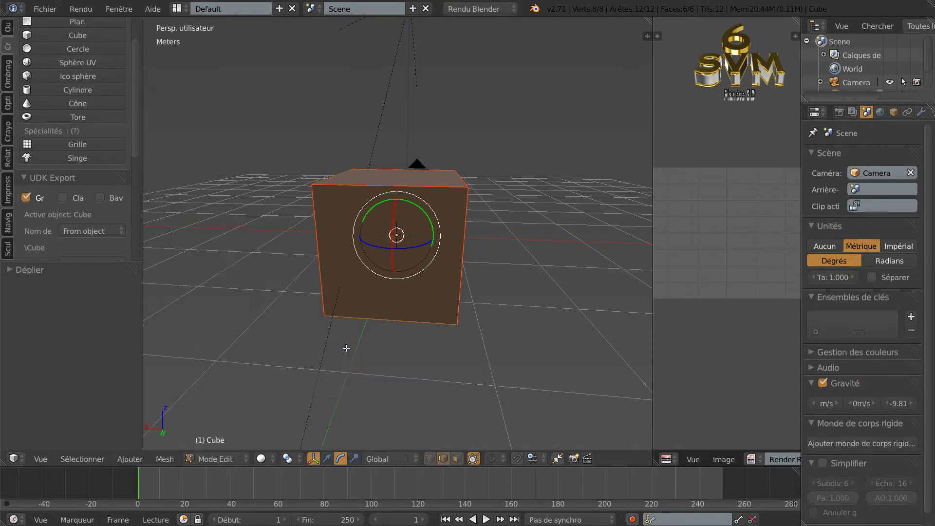
Widen the UV/Image editor and show the image untitled.png in it in place of Render Result
left_click_drag(653, 347, 561, 351)
left_click(659, 459)
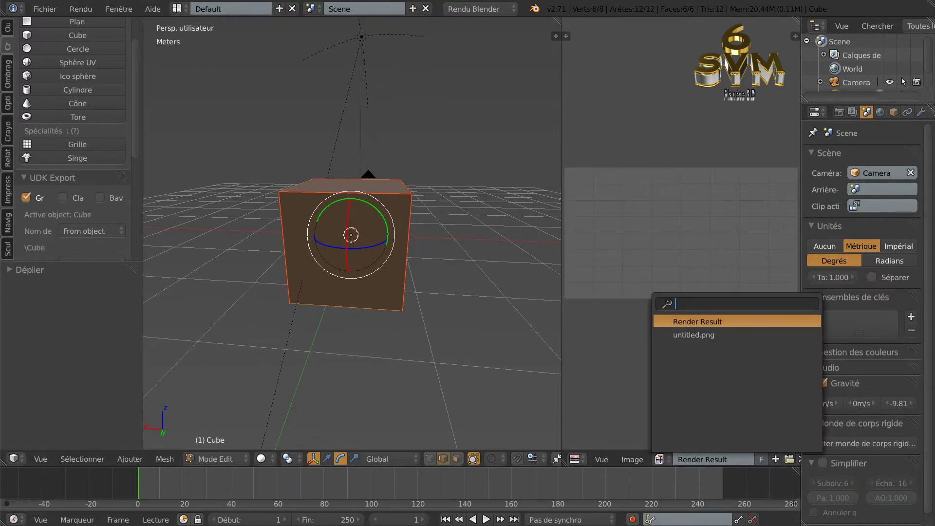
left_click(693, 335)
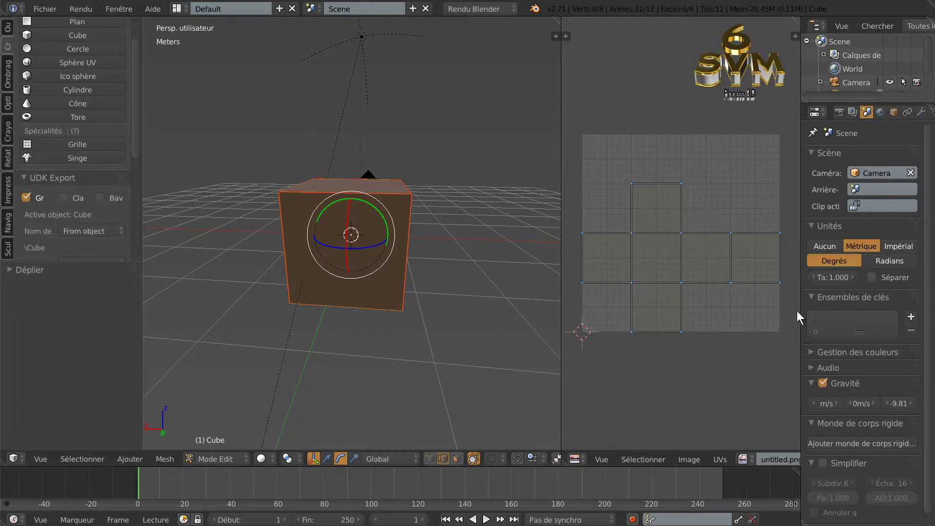
left_click_drag(799, 311, 862, 299)
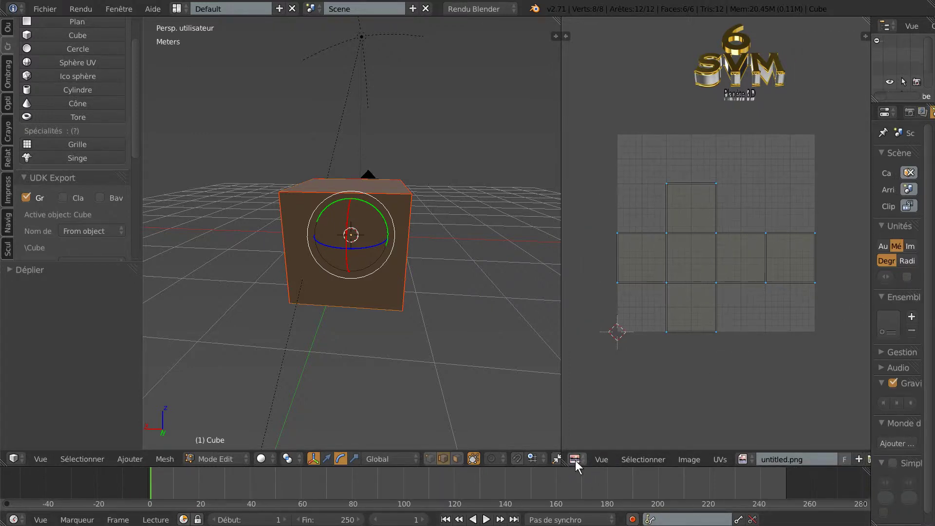
left_click(604, 460)
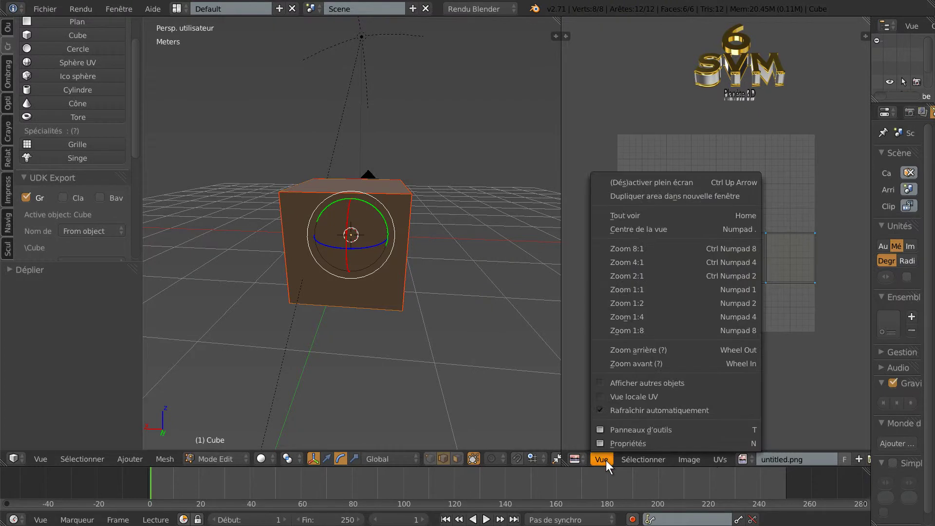
left_click(692, 459)
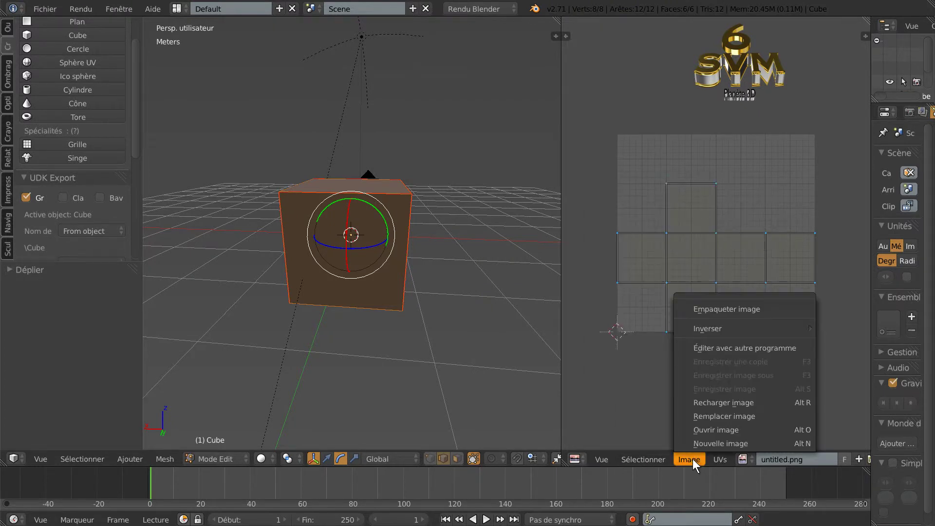
left_click(742, 459)
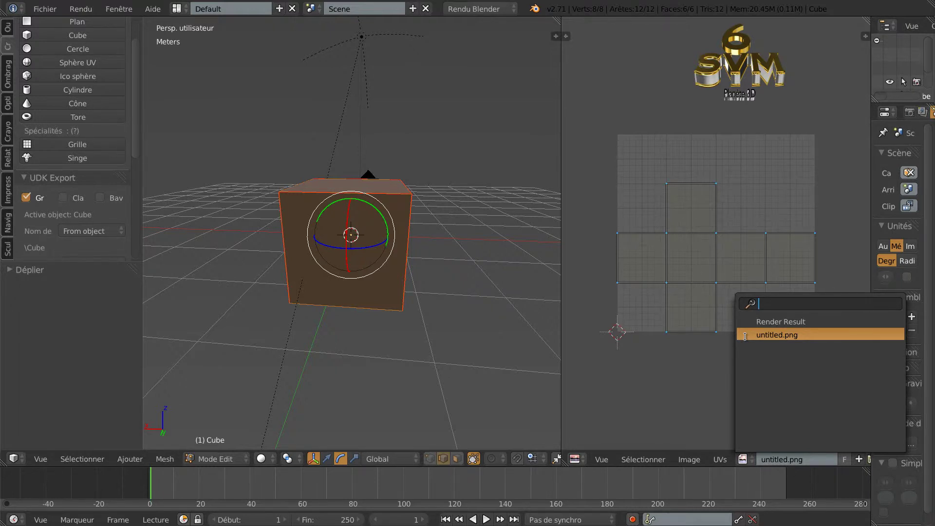
left_click(720, 393)
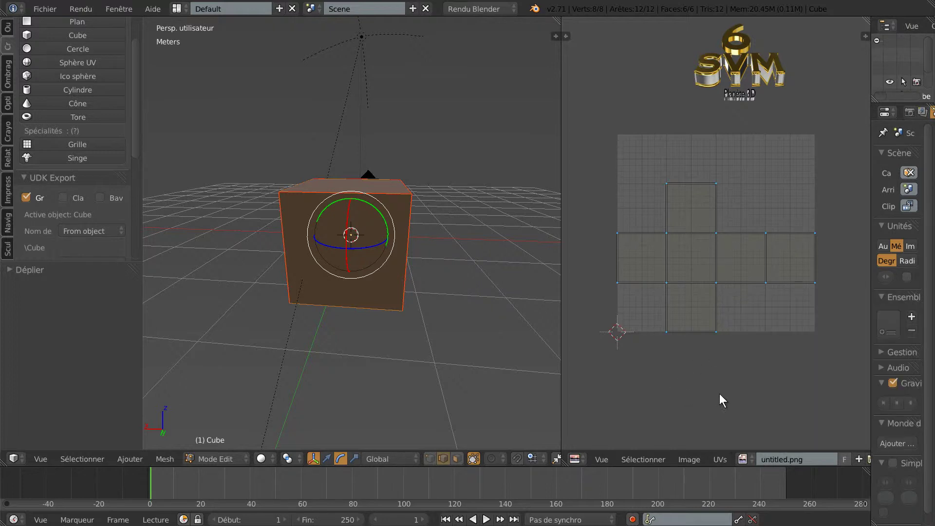
mouse_move(750, 388)
middle_mouse_down()
mouse_move(727, 384)
mouse_move(738, 380)
middle_mouse_up()
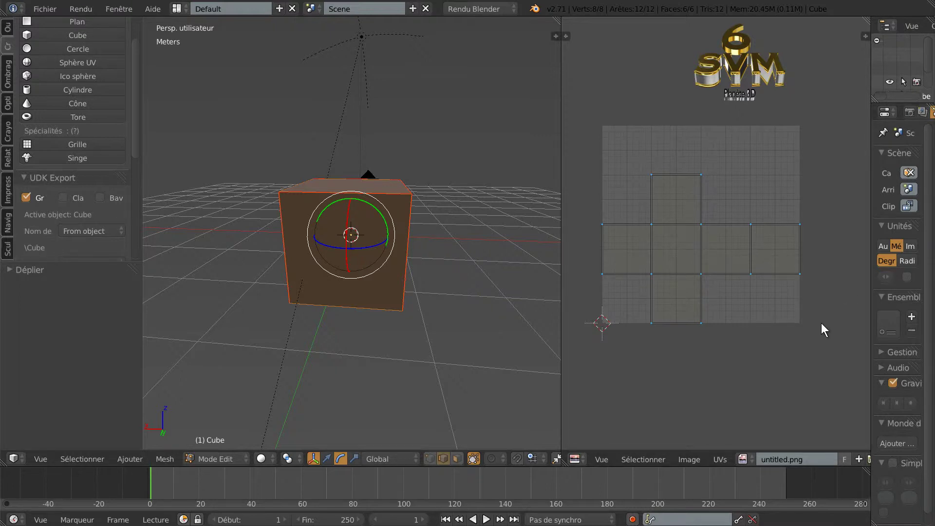
left_click(743, 458)
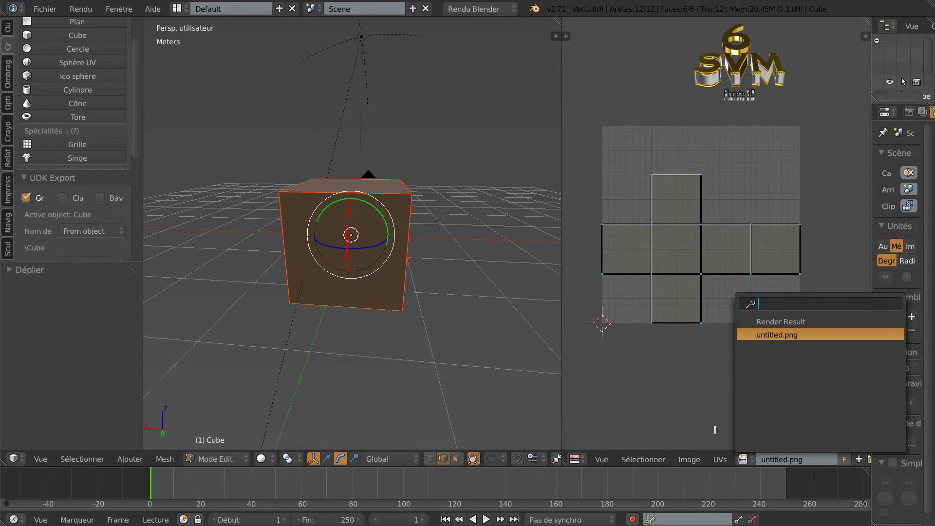
Export the cube's UV layout to the desktop (Bureau) as hhh.png
left_click(717, 458)
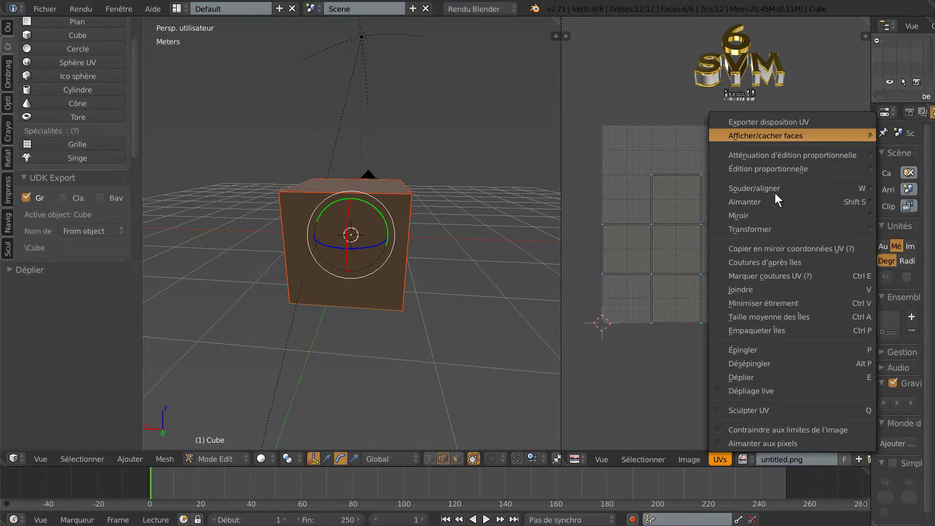
left_click(801, 122)
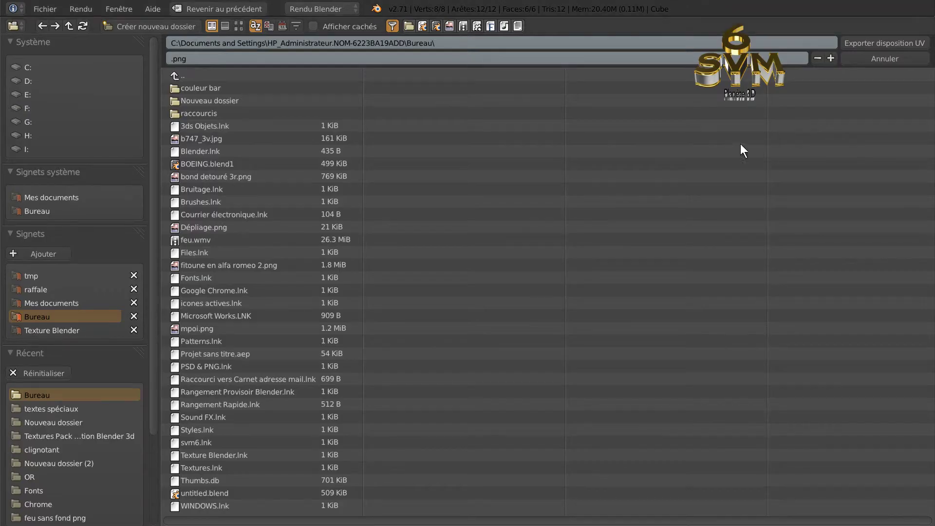
left_click(211, 61)
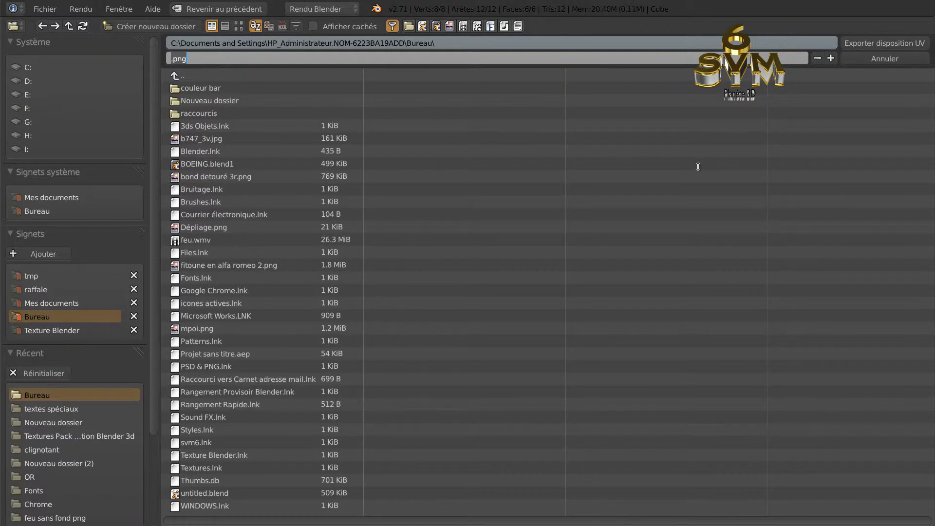
type("hhh")
left_click(886, 43)
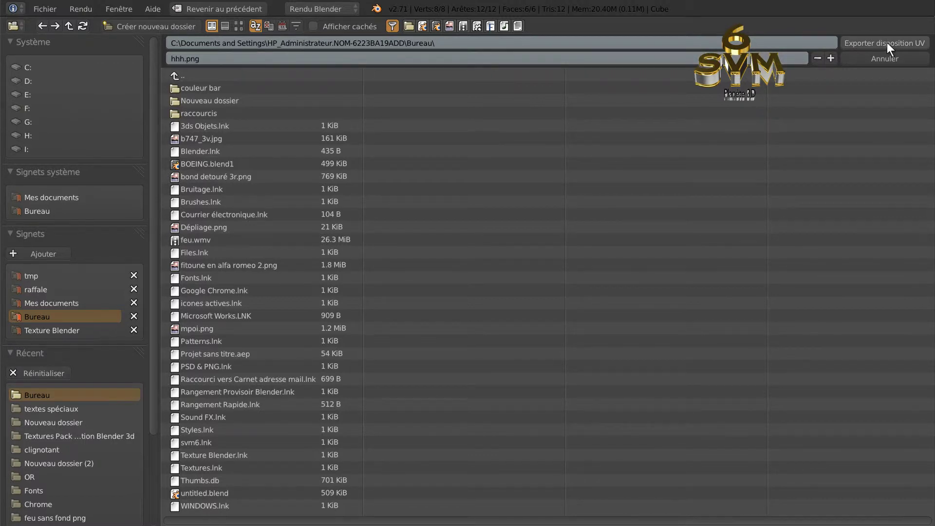
left_click(883, 43)
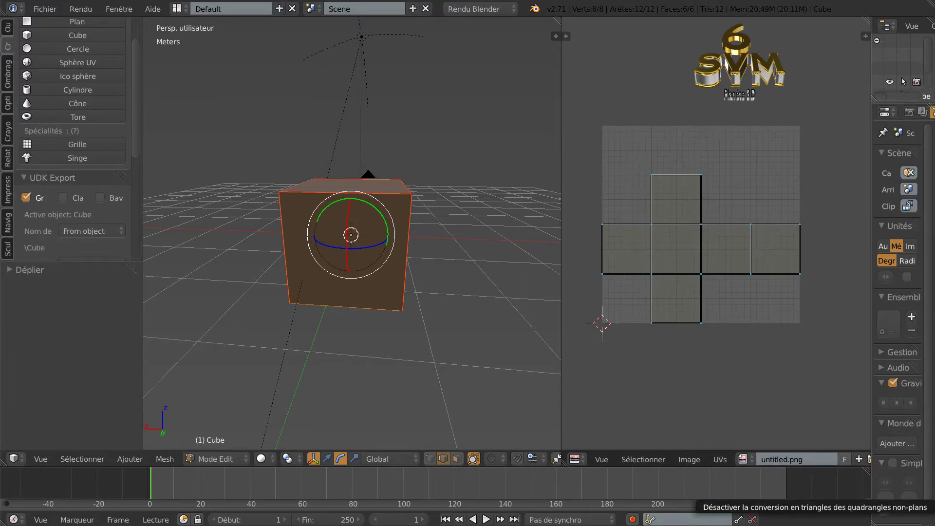
Switch to Photoshop Elements and show all six picture layers, Calque 1 and its copies, over the UV layout in Dépliage.png
left_click(789, 520)
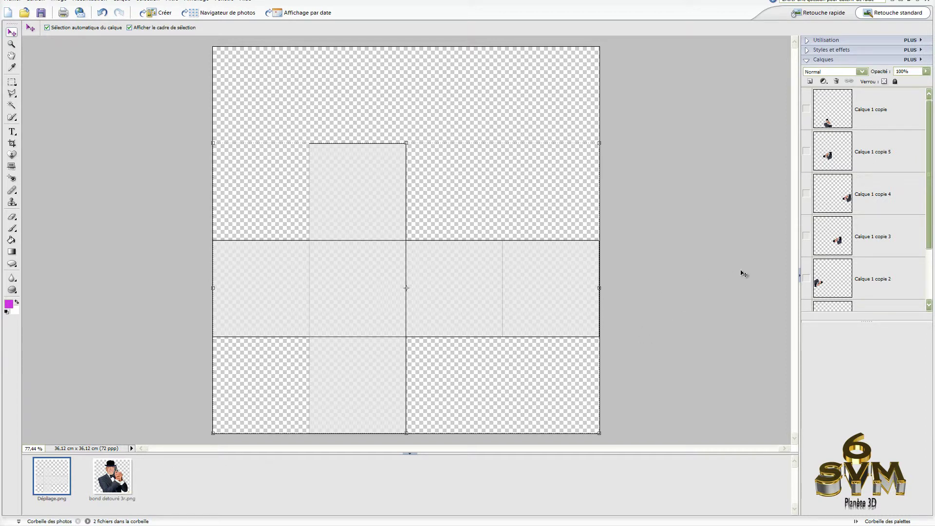
left_click(806, 278)
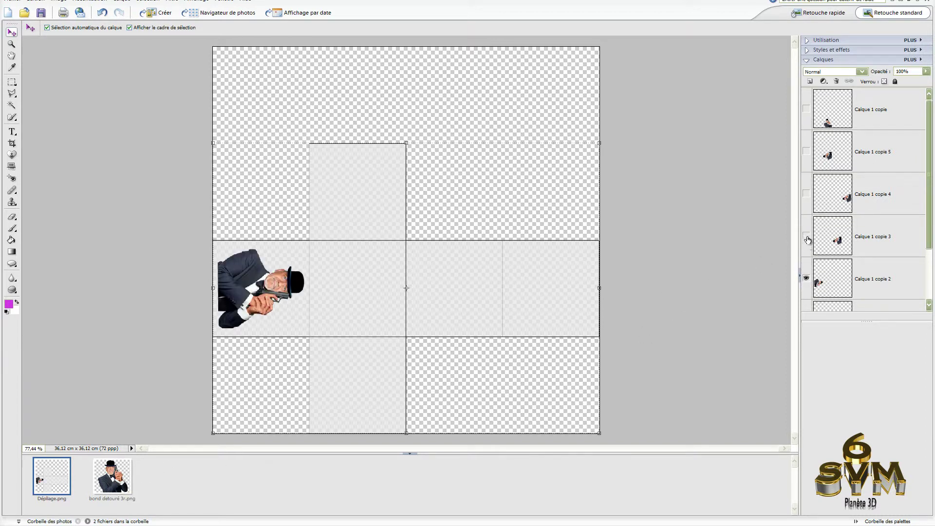
left_click(806, 236)
left_click(806, 193)
left_click(806, 151)
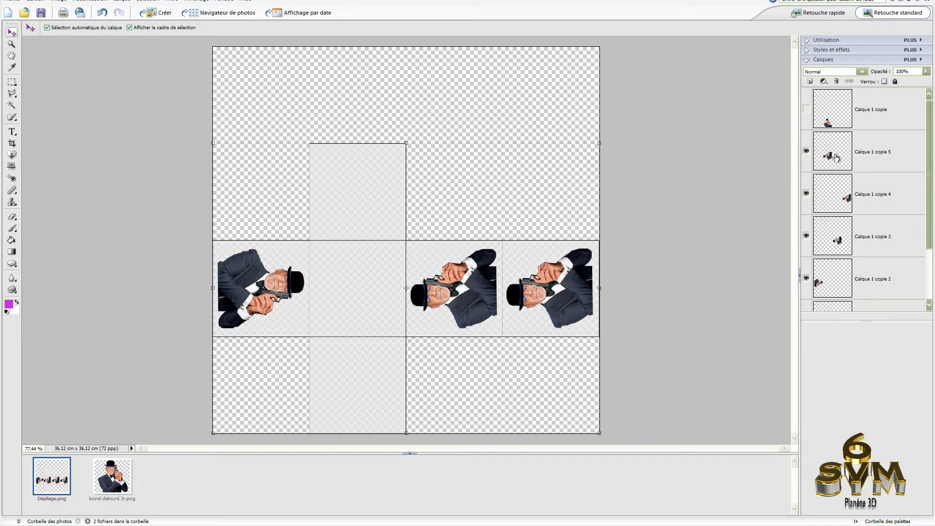
left_click(806, 109)
scroll(809, 266, "down", 3)
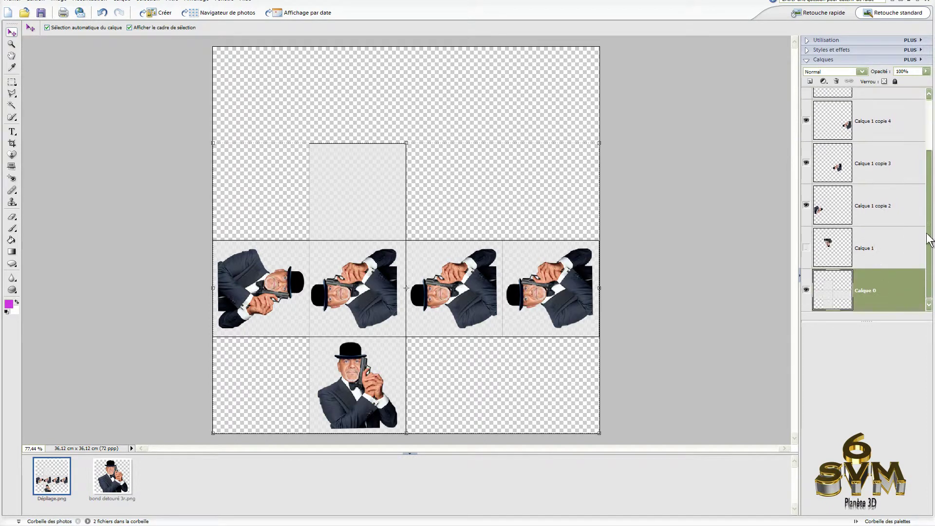
left_click(806, 247)
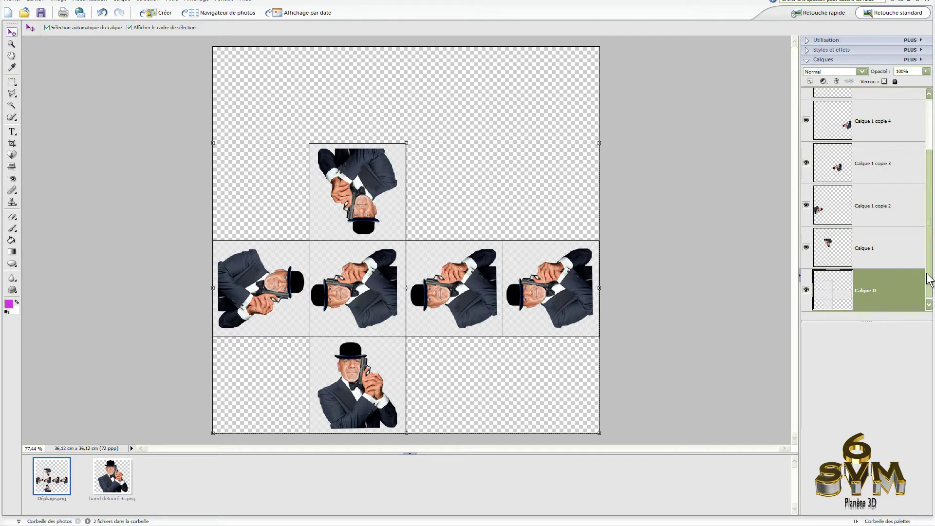
Toggle the UV layout layer Calque 0 to compare it with the pictures, leaving it hidden
left_click_drag(928, 274, 931, 249)
left_click_drag(932, 200, 932, 292)
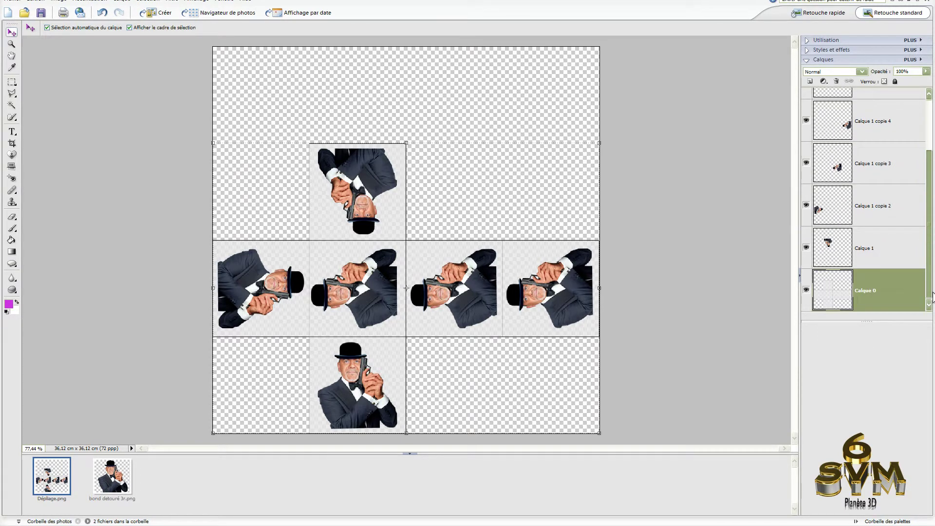
left_click(806, 290)
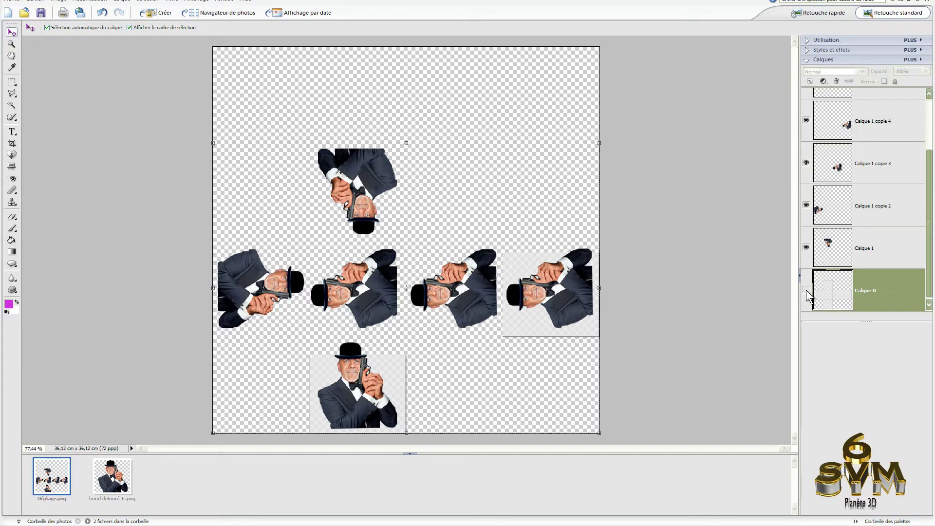
left_click(806, 291)
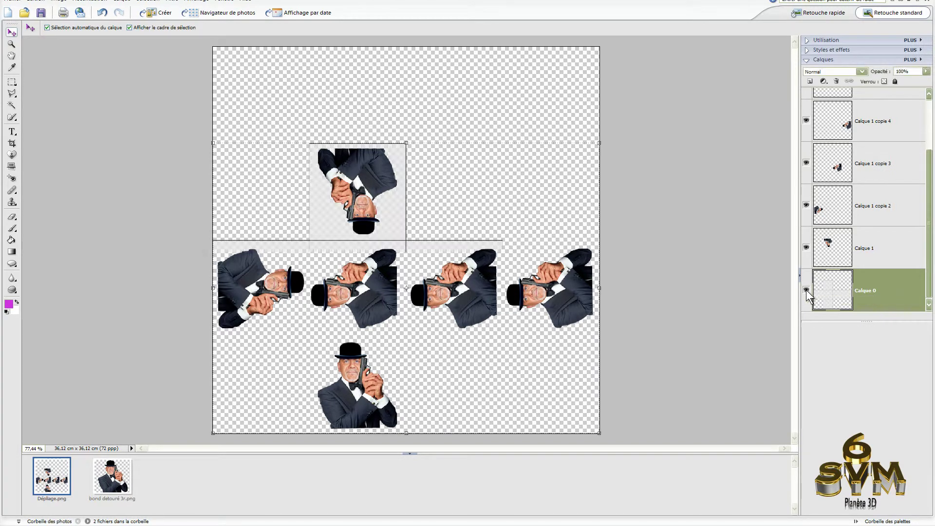
left_click(806, 291)
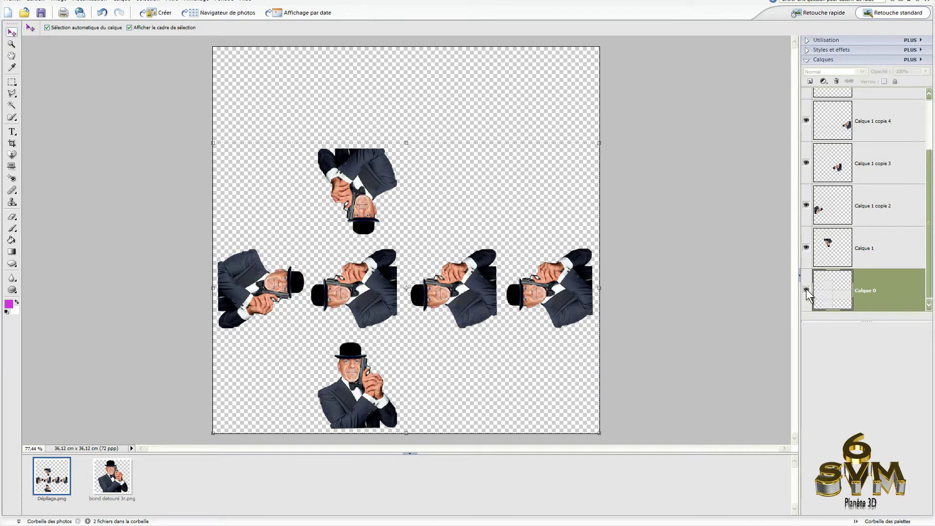
left_click(806, 290)
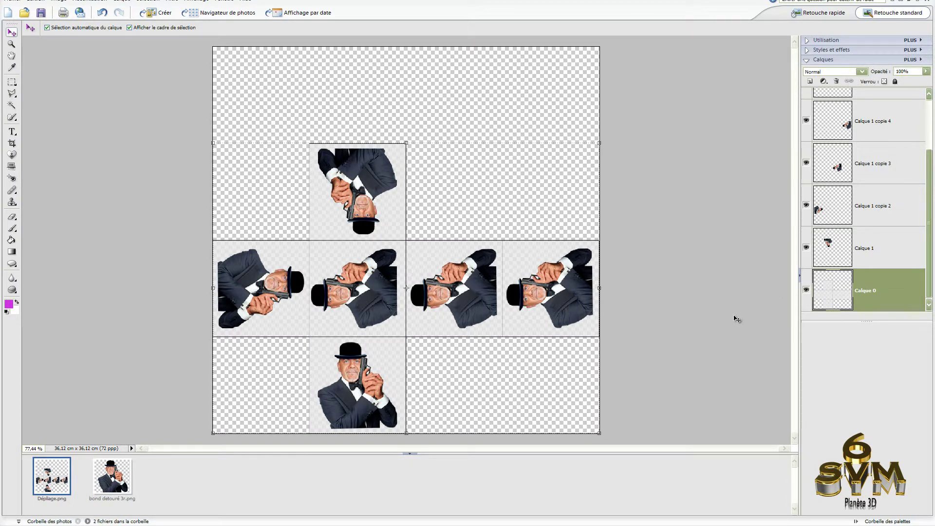
left_click(806, 290)
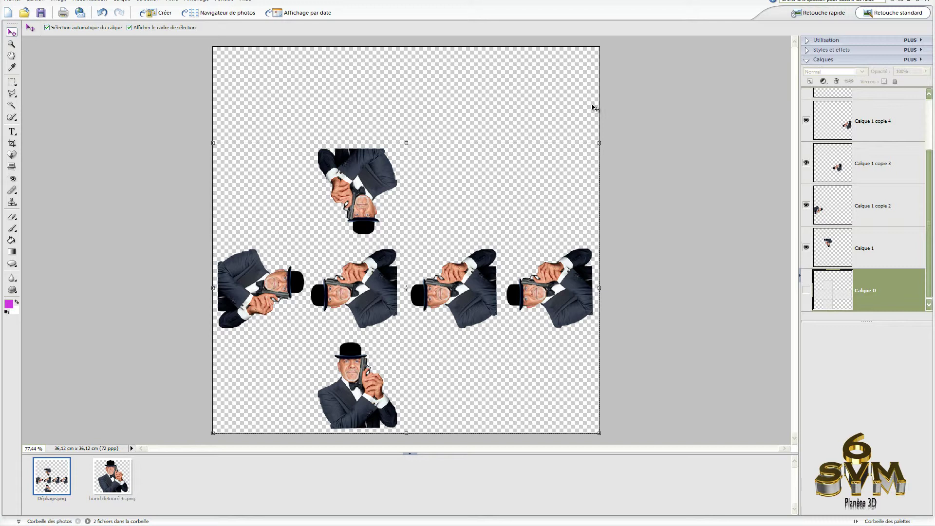
Show the UV layout layer Calque 0 again and brush soft purple (bf4acd) strokes around the pictures on it
left_click(837, 295)
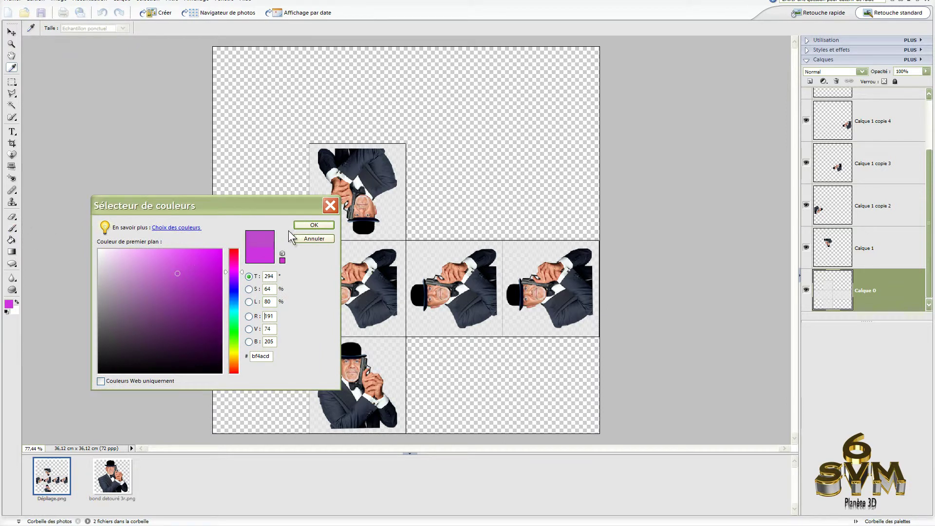
left_click(307, 226)
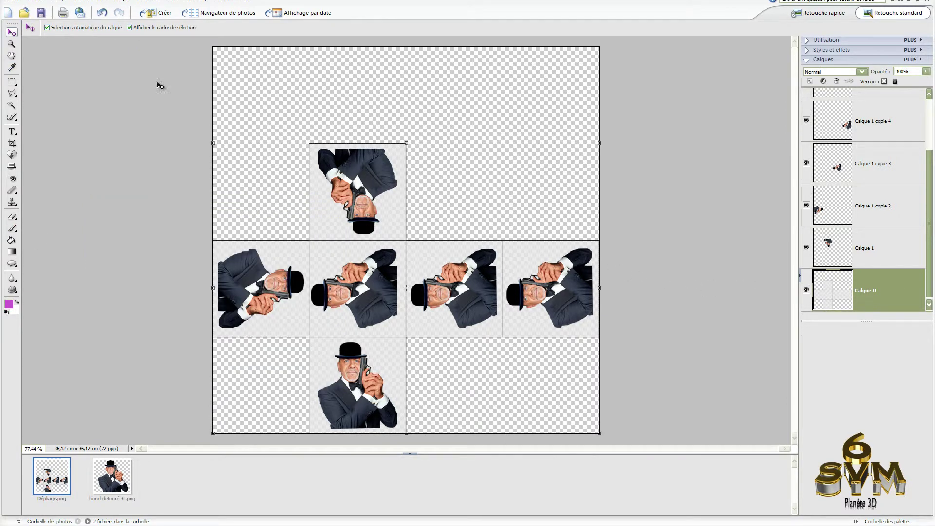
left_click(12, 228)
mouse_move(278, 210)
left_mouse_down()
mouse_move(327, 215)
mouse_move(341, 168)
mouse_move(418, 266)
mouse_move(575, 254)
mouse_move(553, 247)
mouse_move(534, 316)
mouse_move(431, 318)
mouse_move(379, 362)
mouse_move(329, 322)
mouse_move(198, 307)
mouse_move(209, 330)
left_mouse_up()
mouse_move(318, 426)
left_mouse_down()
mouse_move(394, 423)
mouse_move(331, 414)
left_mouse_up()
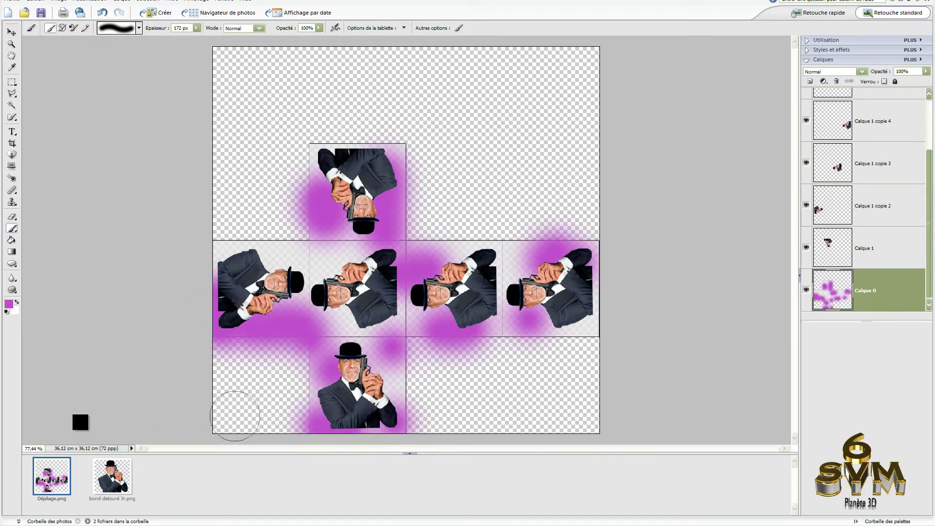
Change the foreground colour to blue (2314ea) and brush soft strokes around the pictures on Calque 0
left_click(9, 304)
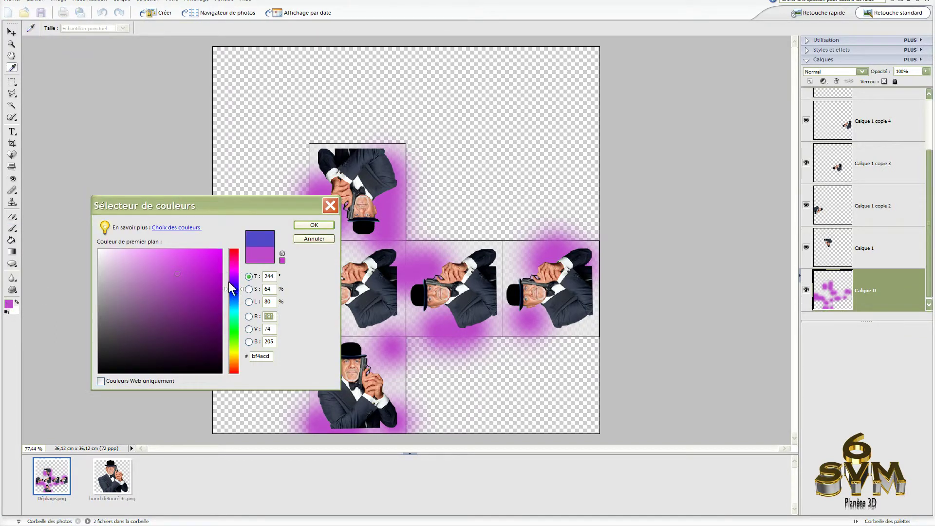
left_click(213, 256)
left_click(327, 225)
mouse_move(341, 244)
left_mouse_down()
mouse_move(317, 259)
mouse_move(307, 153)
mouse_move(407, 143)
left_mouse_up()
left_click(392, 337)
mouse_move(392, 337)
left_mouse_down()
mouse_move(282, 284)
mouse_move(239, 243)
mouse_move(246, 253)
mouse_move(270, 244)
mouse_move(297, 189)
mouse_move(293, 161)
mouse_move(292, 175)
mouse_move(393, 161)
mouse_move(429, 175)
mouse_move(429, 214)
mouse_move(509, 236)
left_mouse_up()
mouse_move(500, 358)
left_mouse_down()
mouse_move(553, 338)
mouse_move(578, 341)
mouse_move(579, 355)
left_mouse_up()
mouse_move(421, 363)
left_mouse_down()
mouse_move(396, 375)
mouse_move(407, 407)
mouse_move(397, 421)
left_mouse_up()
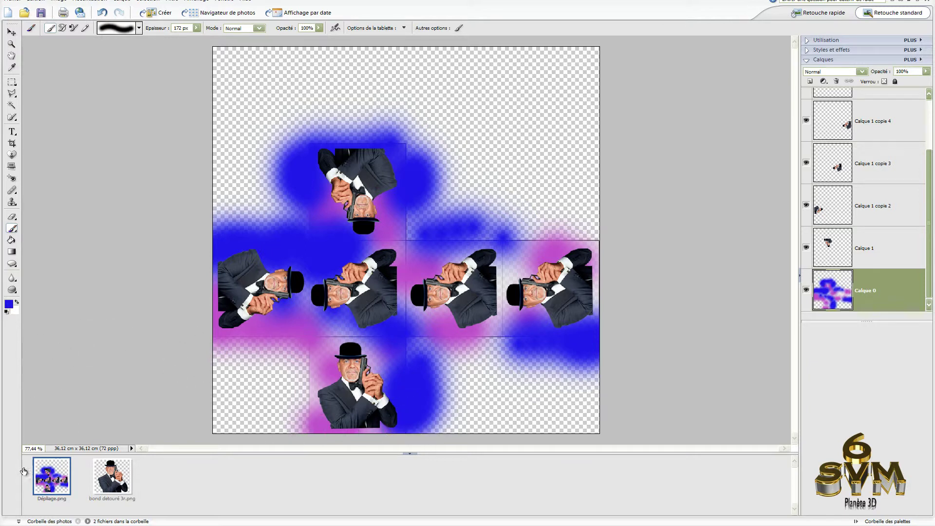
Change the foreground colour to yellow and brush soft patches between and below the pictures on Calque 0
left_click(9, 304)
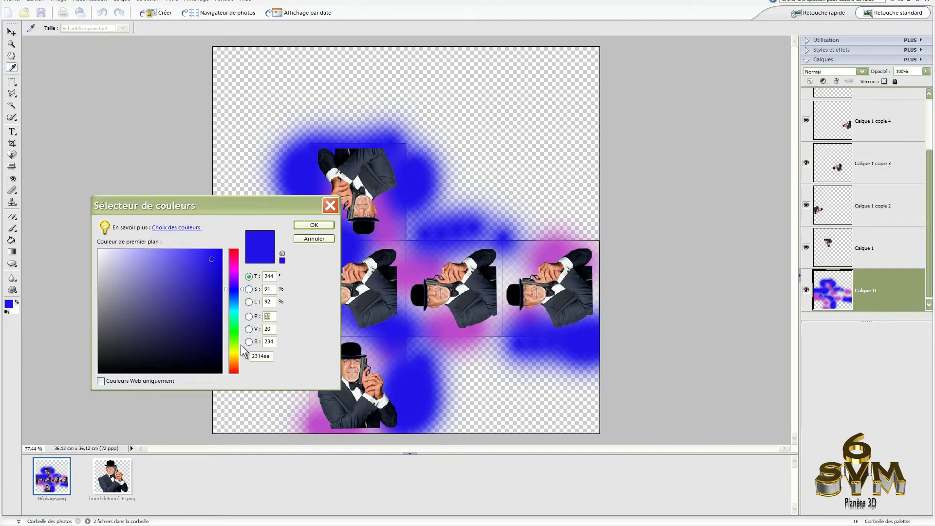
left_click(236, 351)
left_click(316, 225)
mouse_move(412, 224)
left_mouse_down()
mouse_move(541, 237)
mouse_move(482, 258)
mouse_move(514, 319)
mouse_move(444, 351)
mouse_move(493, 349)
mouse_move(405, 346)
mouse_move(448, 368)
mouse_move(418, 396)
left_mouse_up()
mouse_move(308, 409)
left_mouse_down()
mouse_move(303, 320)
mouse_move(334, 335)
mouse_move(206, 333)
mouse_move(209, 278)
mouse_move(292, 246)
mouse_move(425, 272)
mouse_move(397, 310)
mouse_move(336, 305)
mouse_move(302, 265)
mouse_move(391, 319)
left_mouse_up()
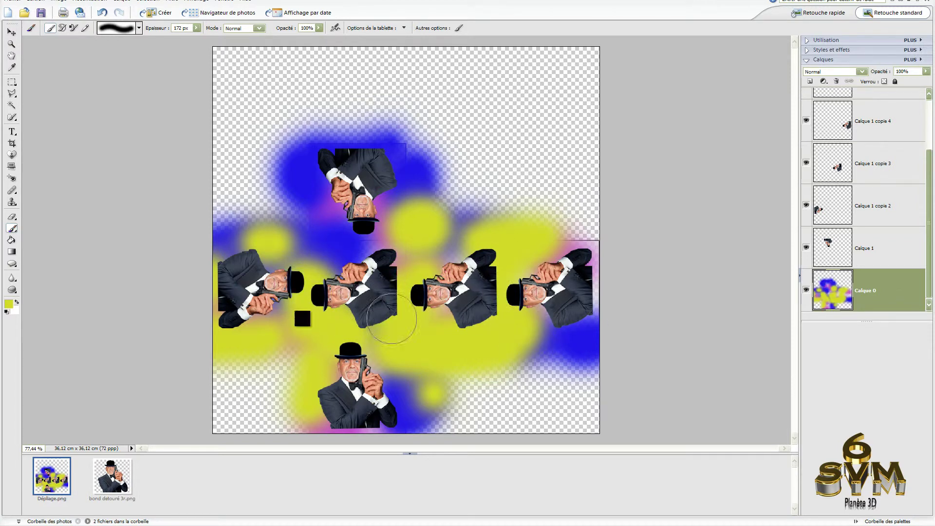
Change the foreground colour to green (29b625) and brush soft patches around the pictures on Calque 0
left_click(9, 305)
left_click_drag(236, 346, 235, 332)
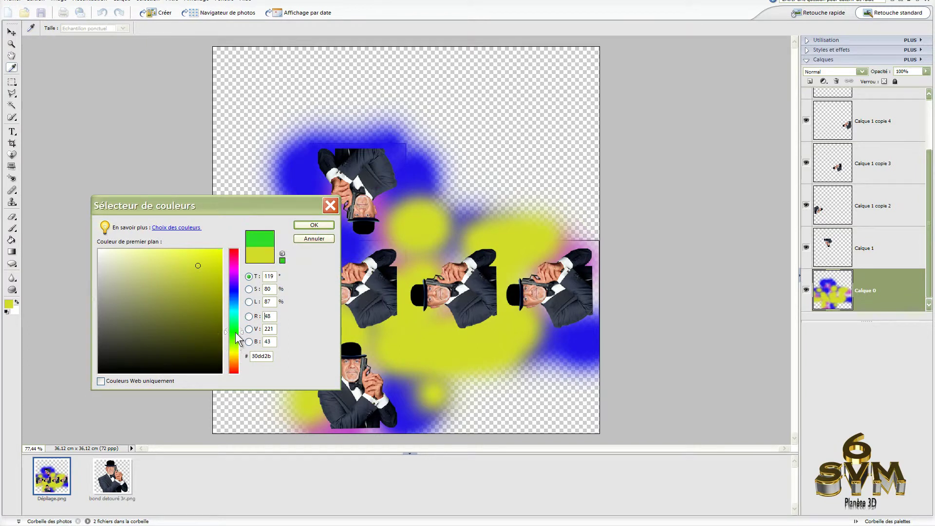
left_click(307, 226)
mouse_move(431, 235)
left_mouse_down()
mouse_move(418, 328)
mouse_move(445, 332)
mouse_move(520, 257)
mouse_move(601, 247)
mouse_move(614, 316)
mouse_move(604, 302)
left_mouse_up()
mouse_move(496, 353)
left_mouse_down()
mouse_move(446, 382)
mouse_move(292, 382)
mouse_move(293, 360)
mouse_move(223, 349)
mouse_move(209, 247)
mouse_move(271, 225)
mouse_move(304, 198)
mouse_move(341, 214)
left_mouse_up()
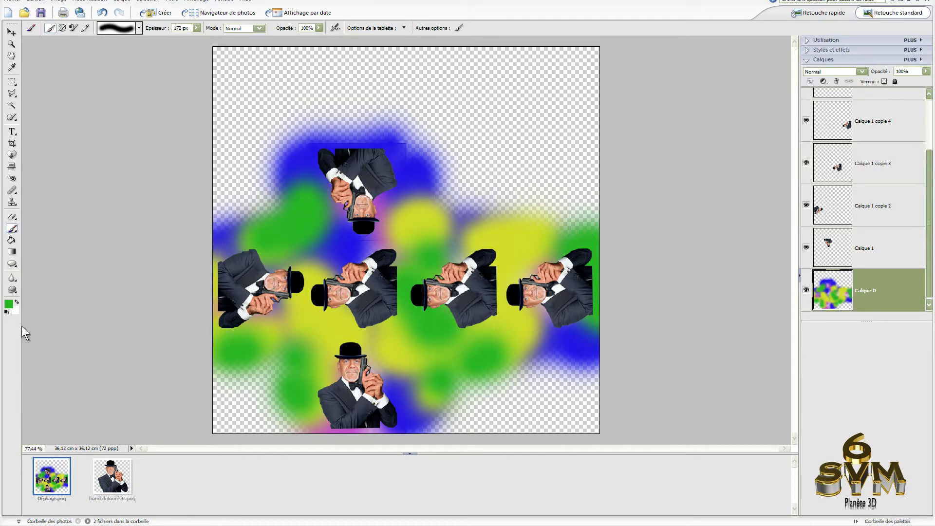
Change the foreground colour to red (ef2a1b) and brush soft spots among the other colours on Calque 0
left_click(9, 307)
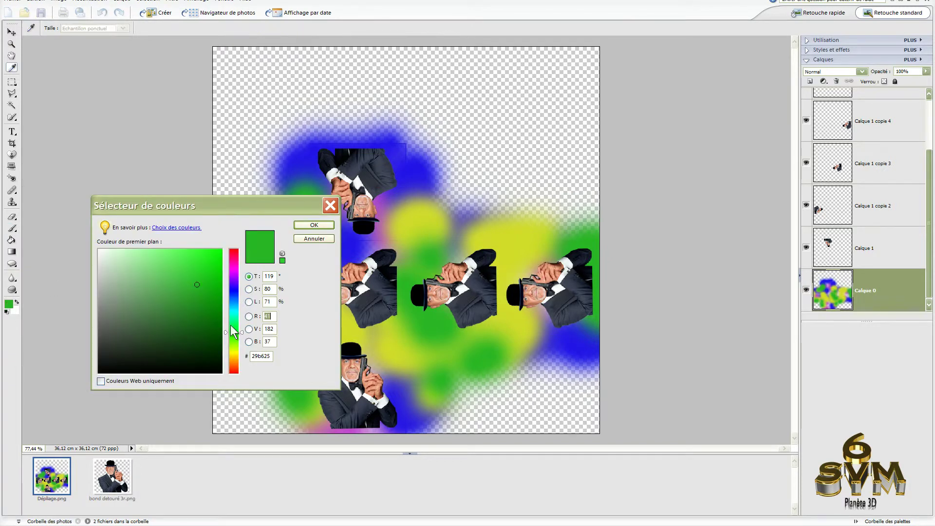
left_click(232, 367)
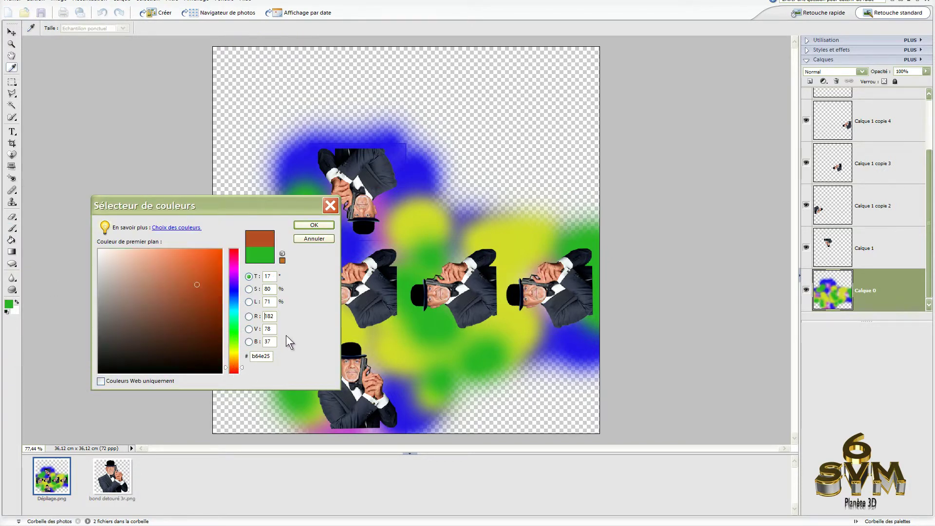
left_click_drag(235, 372, 233, 372)
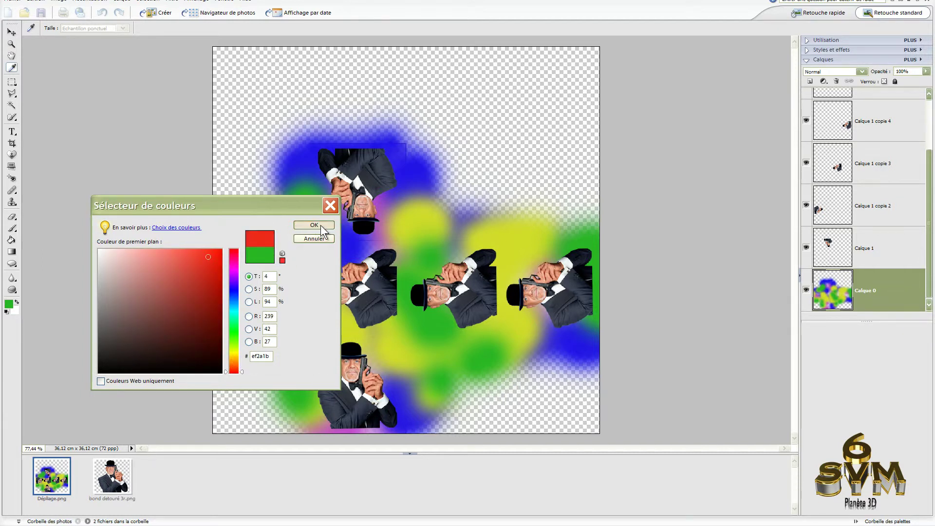
left_click(314, 225)
left_click(405, 248)
left_click(500, 234)
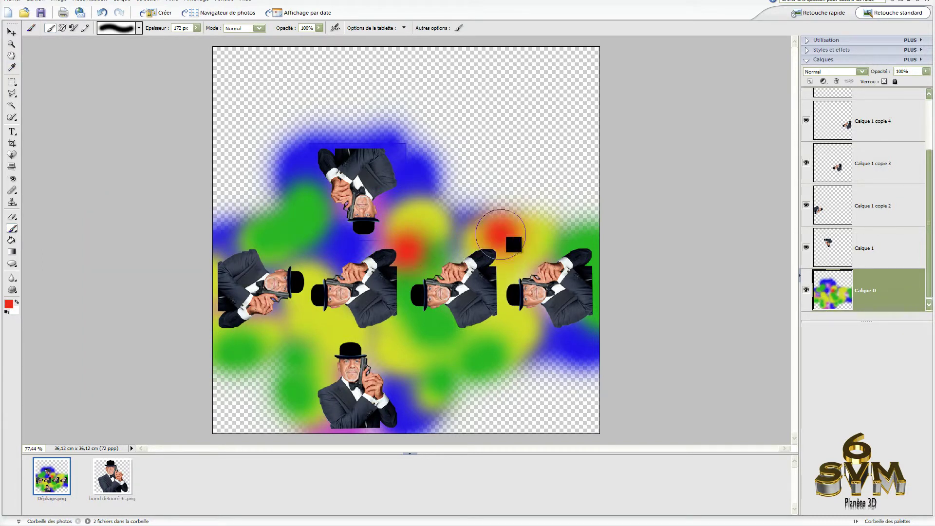
left_click(565, 336)
left_click(431, 365)
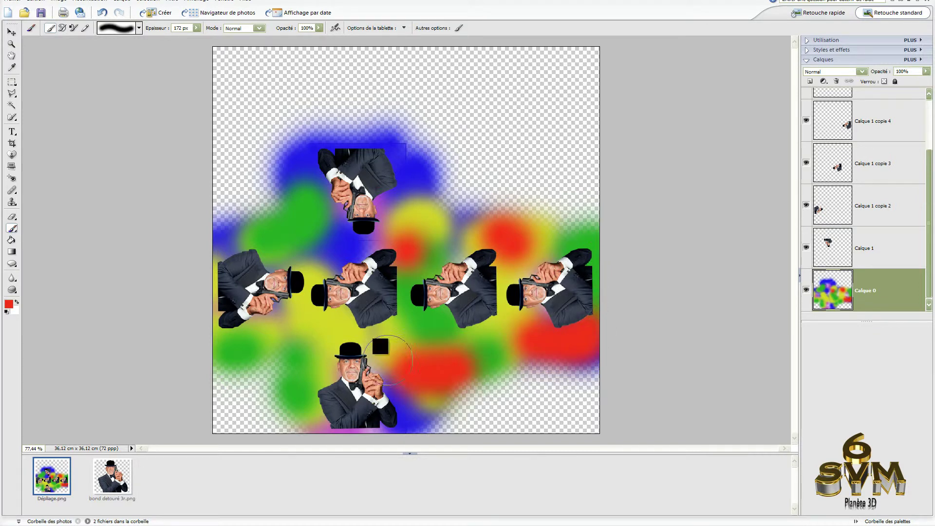
left_click(322, 316)
left_click(261, 219)
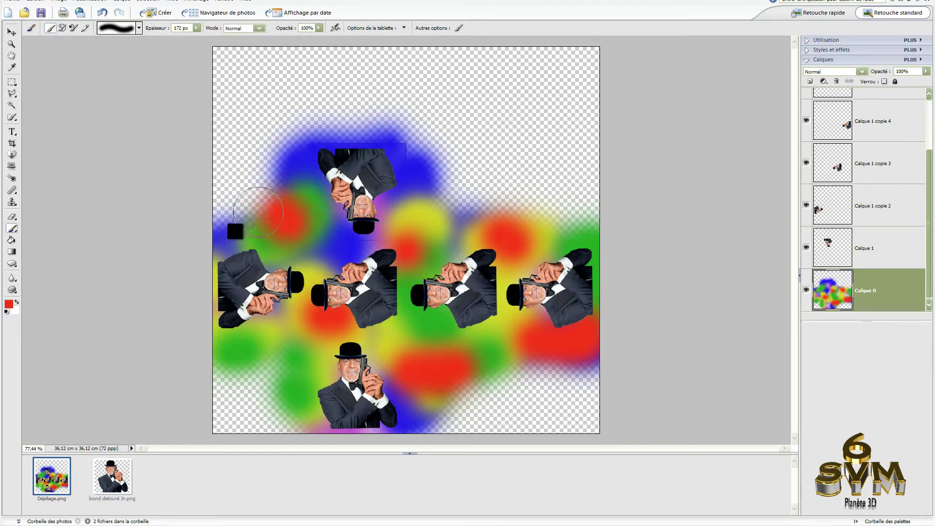
left_click(246, 310)
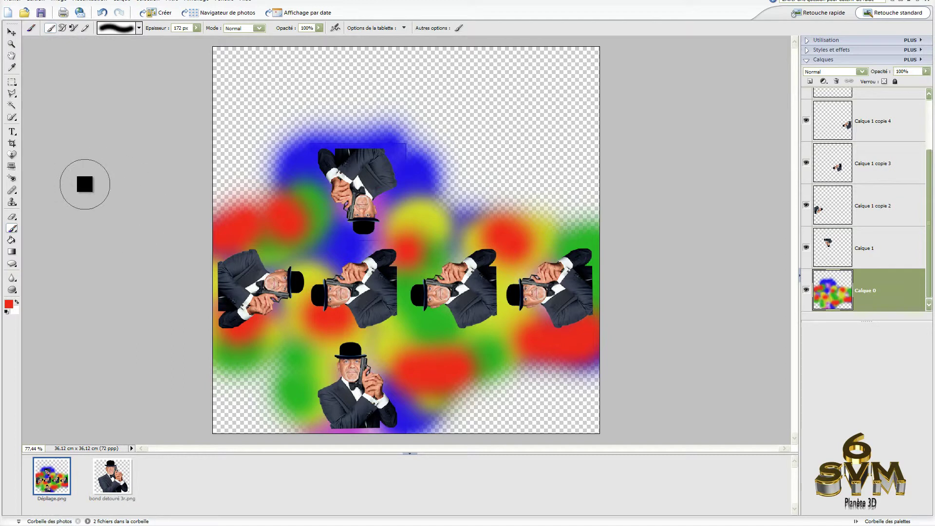
Apply the artistic filter Contour postérisé to Calque 0 with Epaisseur 2, Intensité 1 and Postérisation 1
left_click(171, 2)
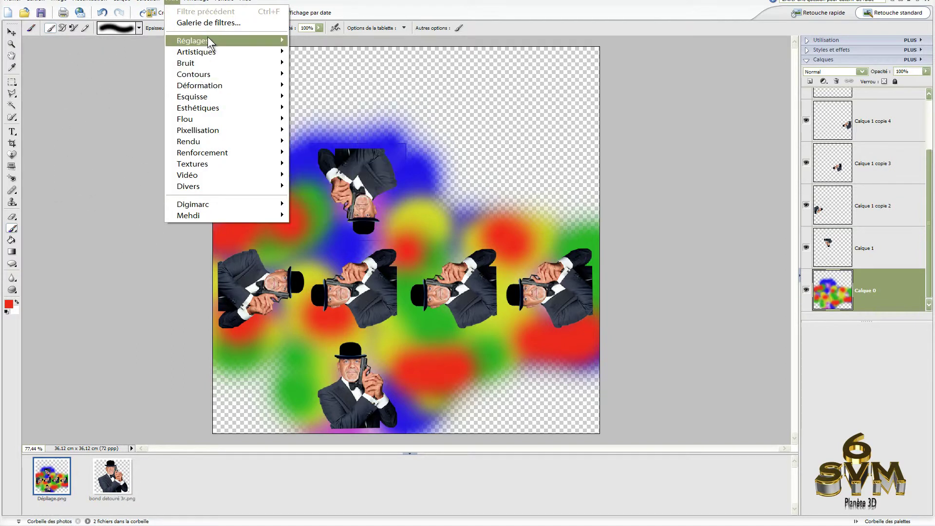
mouse_move(211, 51)
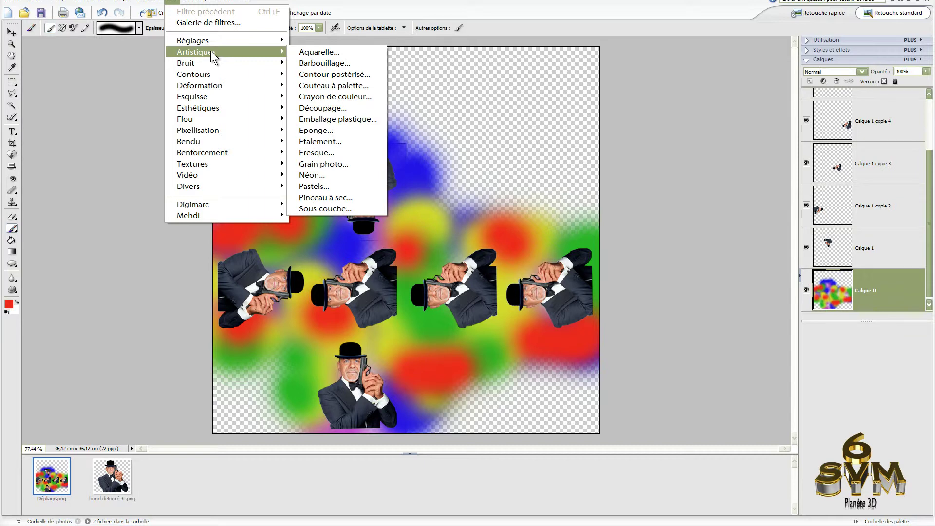
left_click(338, 74)
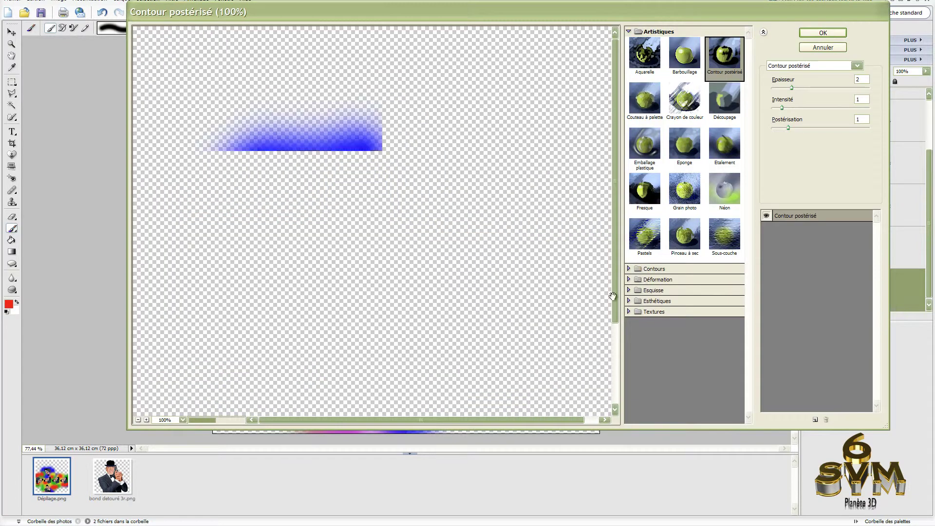
left_click_drag(572, 294, 543, 249)
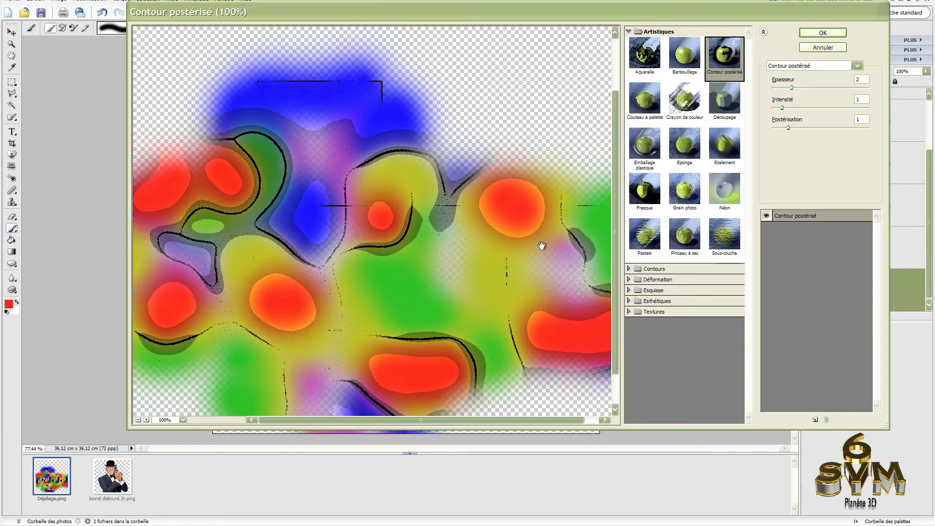
left_click(828, 33)
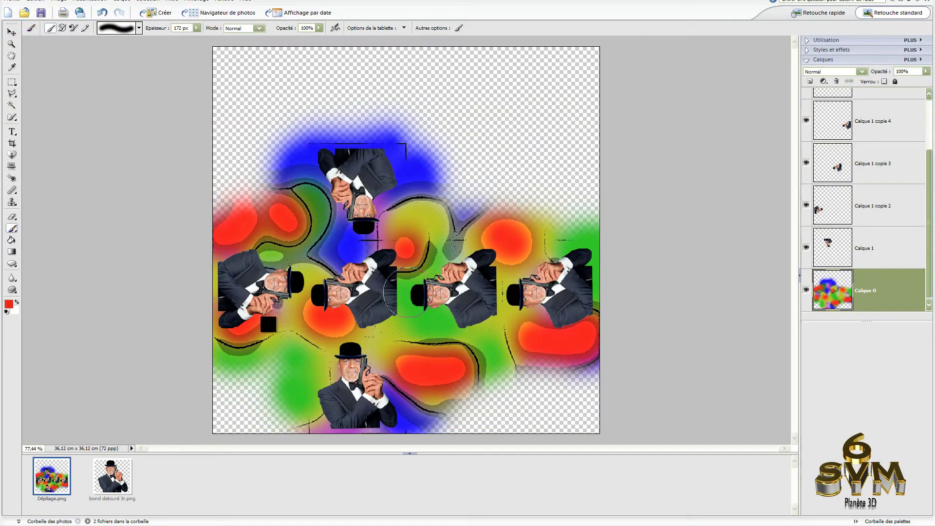
Soften the dark contour lines on Calque 0 with the Goutte d'eau blur tool at 334 px
left_click(9, 278)
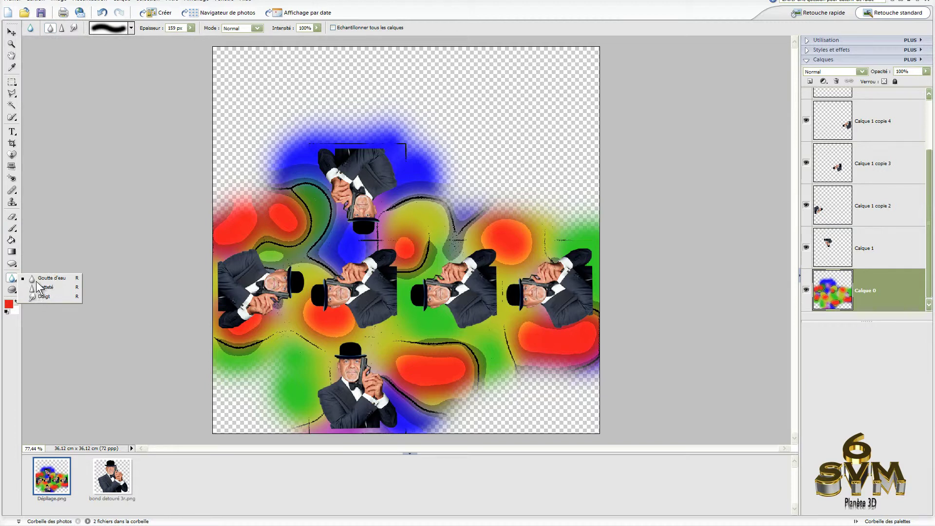
left_click(65, 277)
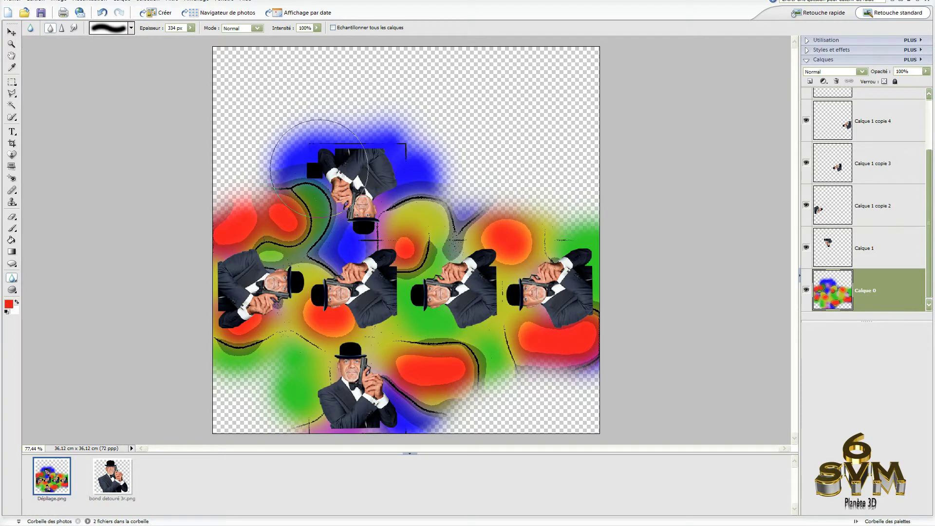
mouse_move(320, 283)
left_mouse_down()
mouse_move(435, 276)
mouse_move(458, 325)
mouse_move(306, 396)
left_mouse_up()
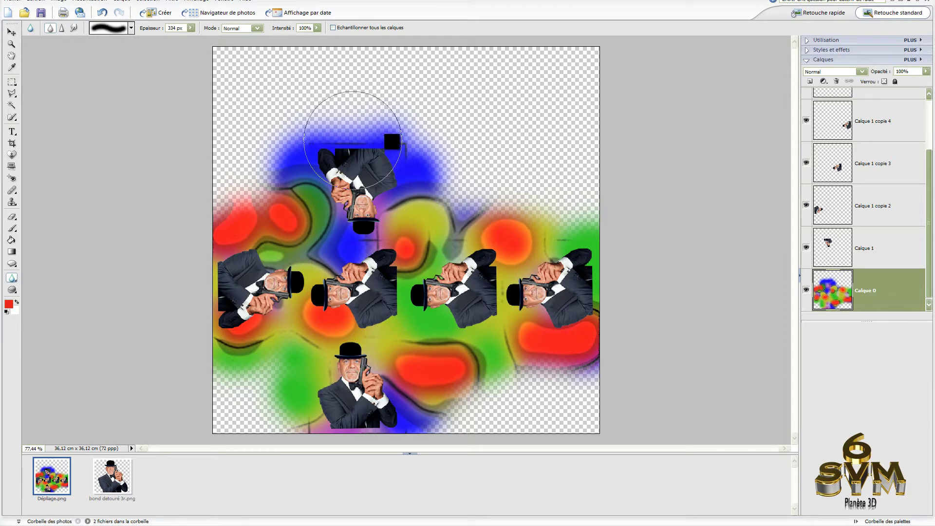
Brush a soft red band along the top edge of the uppermost face on Calque 0, and merge all visible layers
left_click(10, 304)
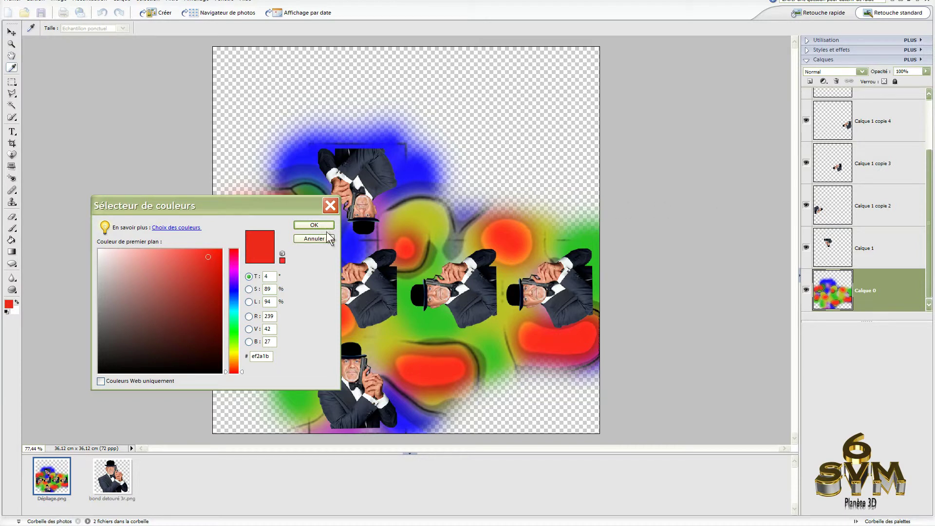
left_click(314, 225)
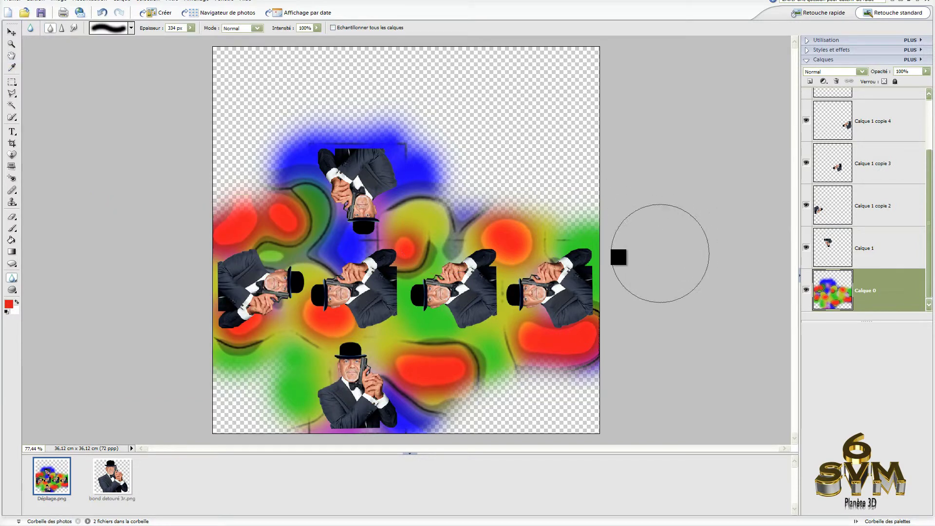
key("b")
left_click_drag(287, 123, 402, 152)
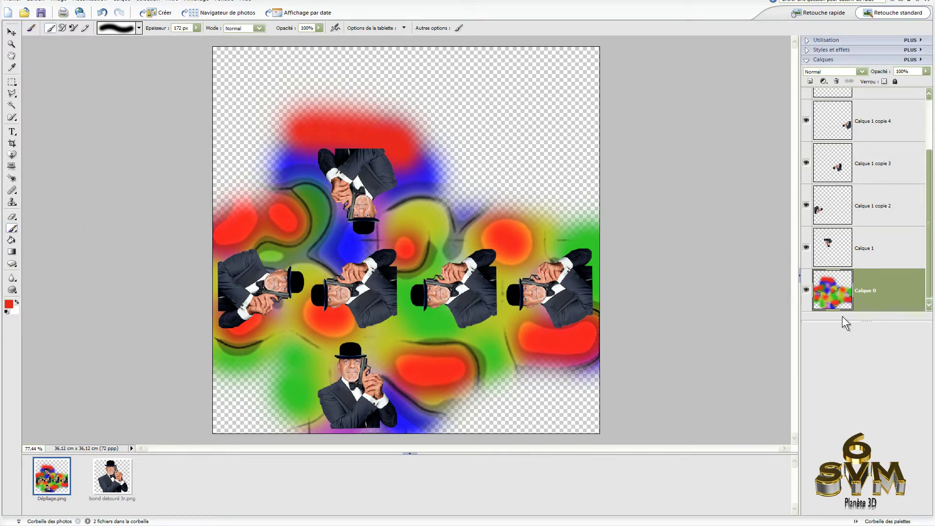
right_click(894, 296)
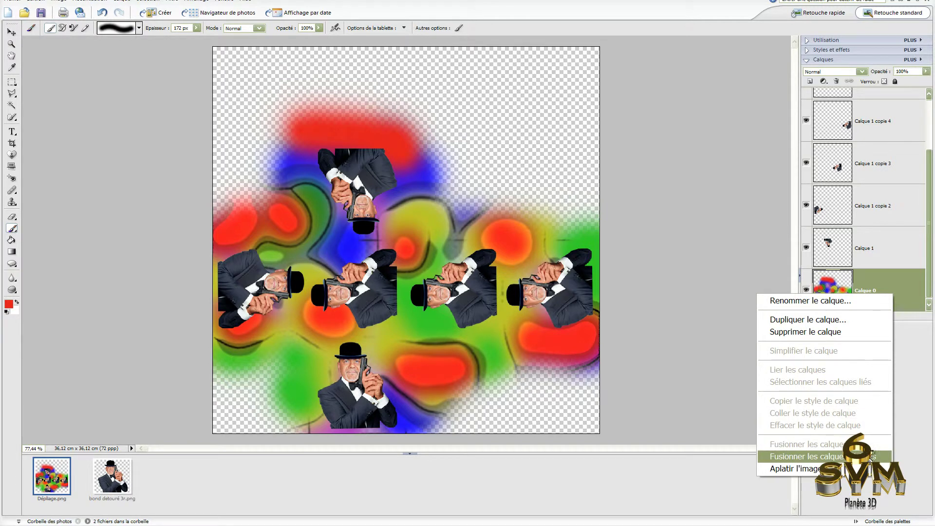
left_click(828, 456)
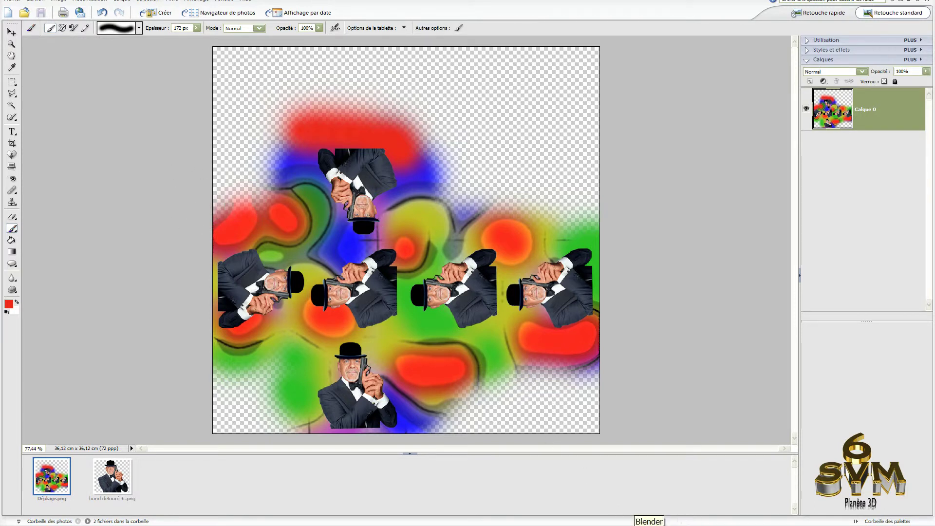
Switch to Blender and widen the properties editor and the UV/Image editor at the expense of the 3D view
left_click(638, 525)
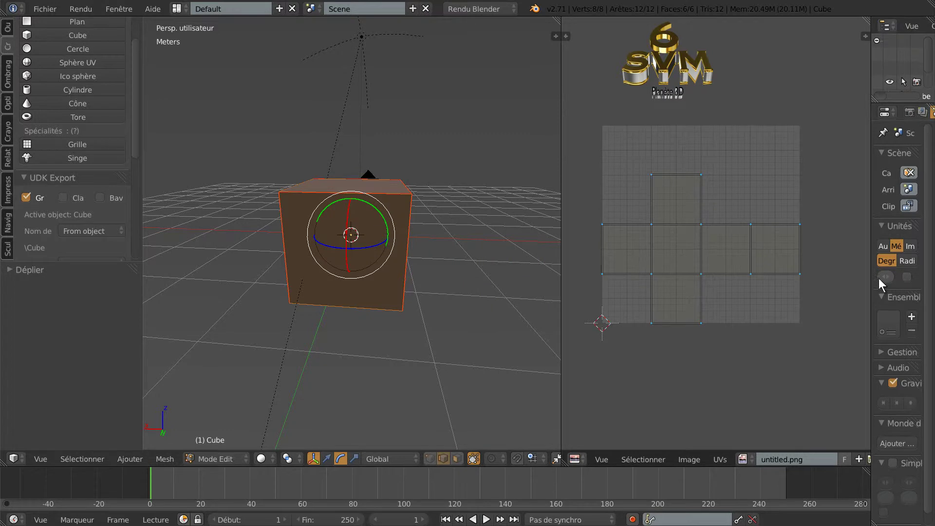
left_click_drag(870, 245, 799, 245)
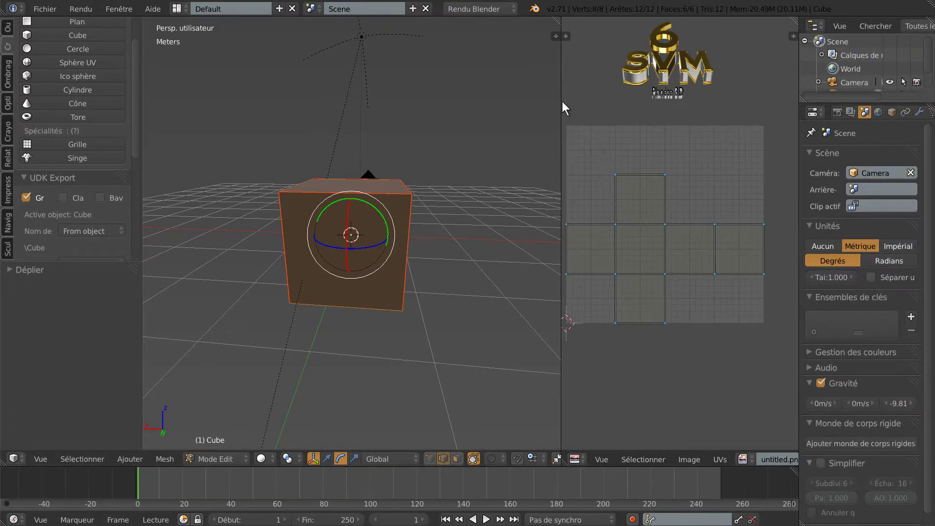
left_click_drag(562, 102, 445, 103)
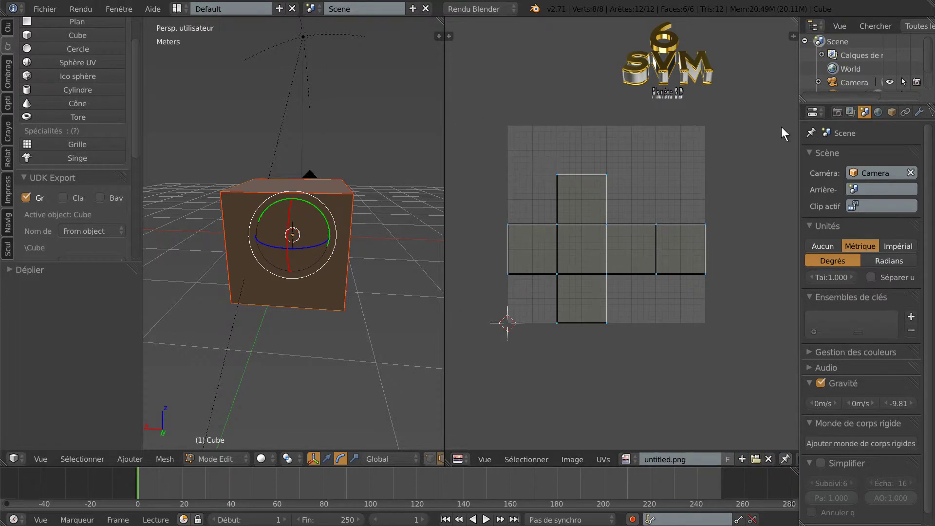
left_click_drag(798, 131, 732, 131)
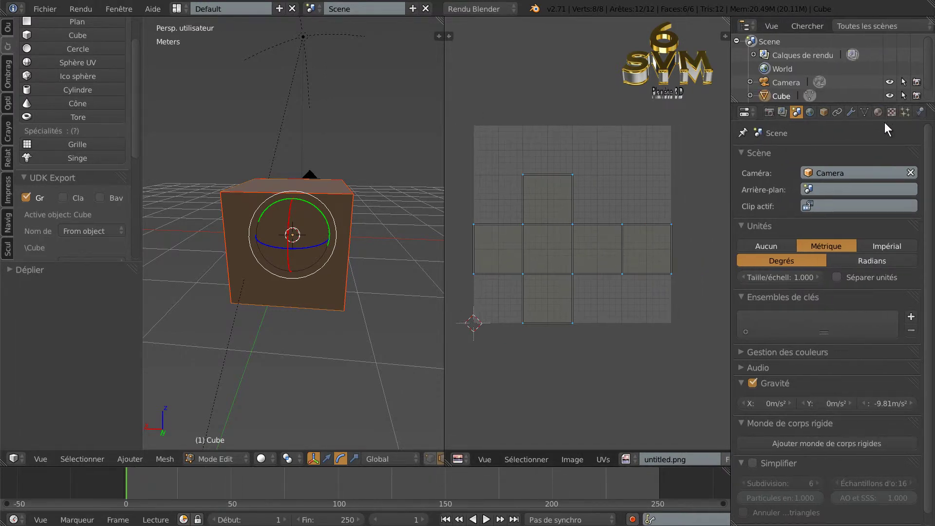
Set the specular intensity of the cube's material to 0
left_click(878, 113)
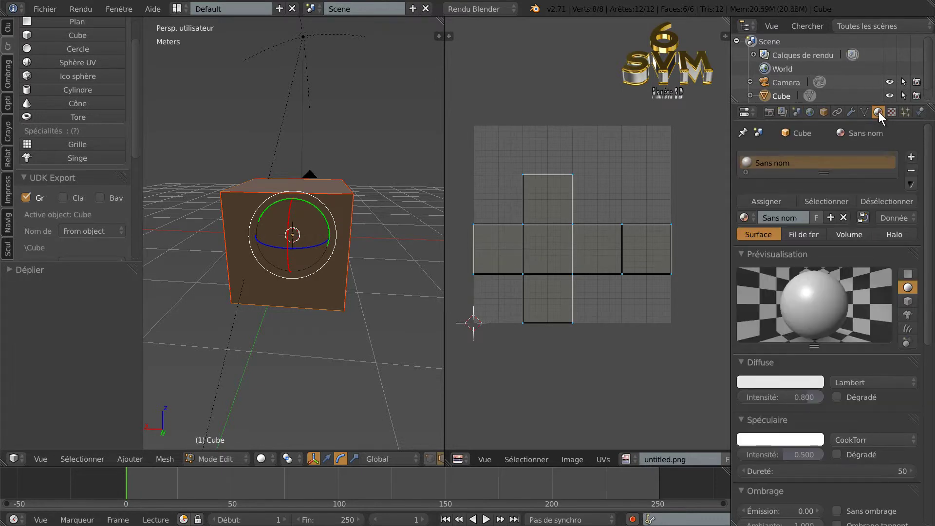
scroll(920, 253, "down", 5)
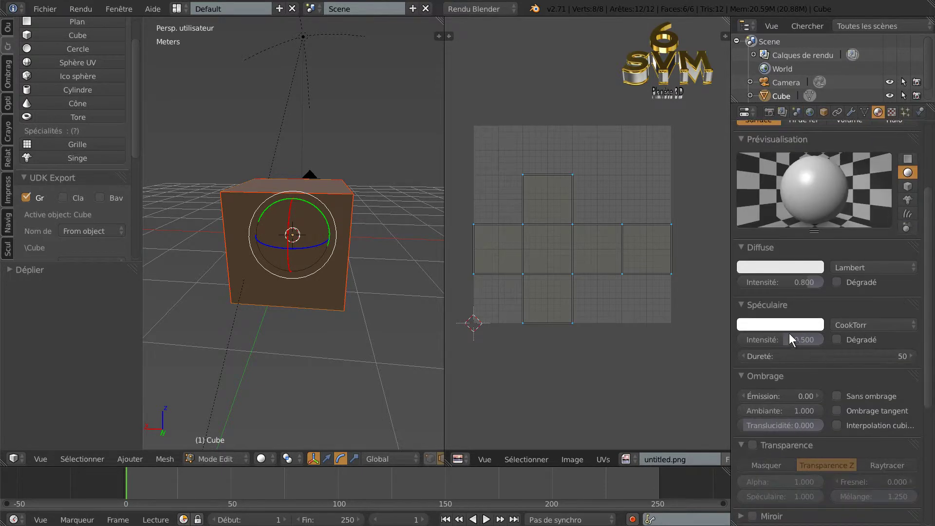
left_click_drag(784, 338, 713, 340)
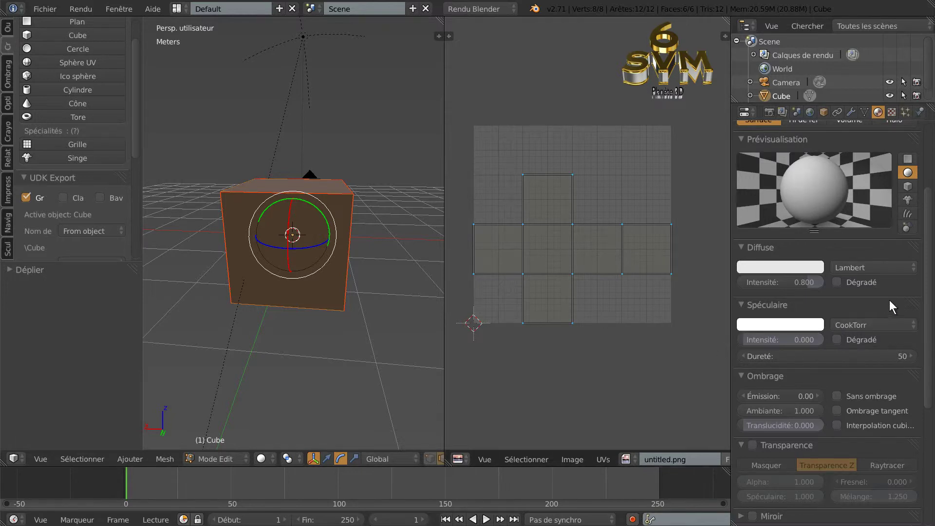
scroll(930, 275, "up", 1)
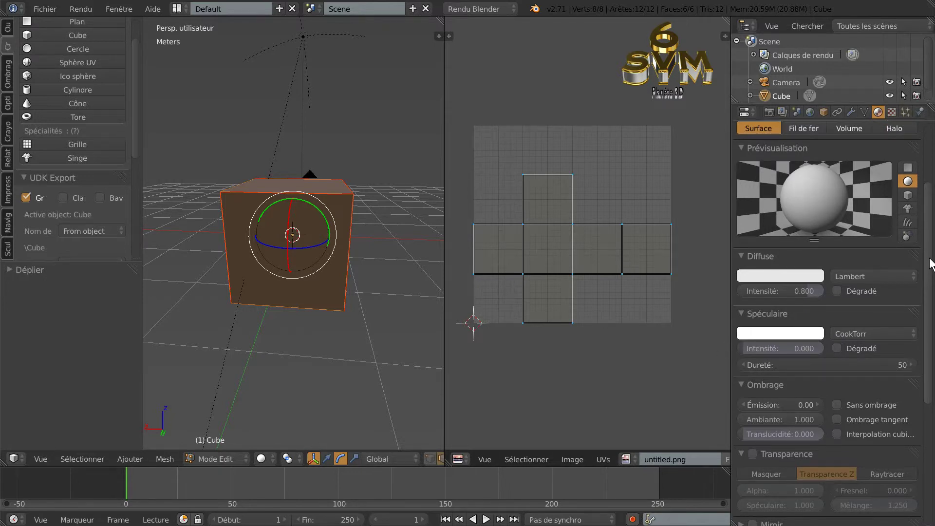
scroll(932, 263, "up", 3)
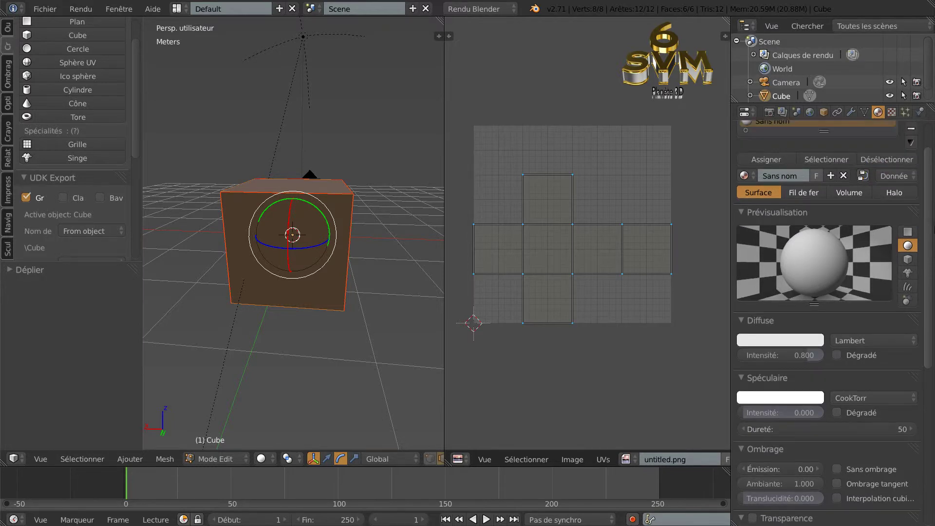
scroll(890, 130, "up", 1)
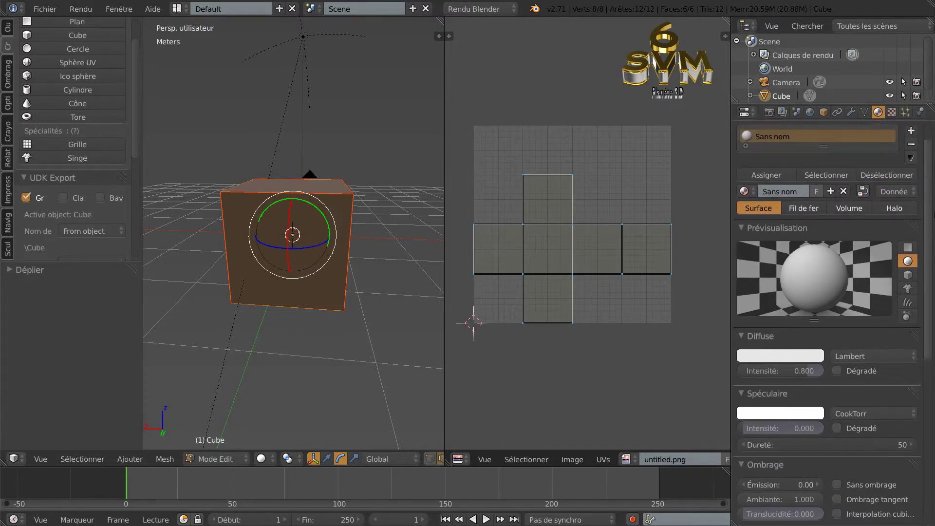
Add a new texture to the cube's material and set its type to Image ou vidéo
left_click(891, 112)
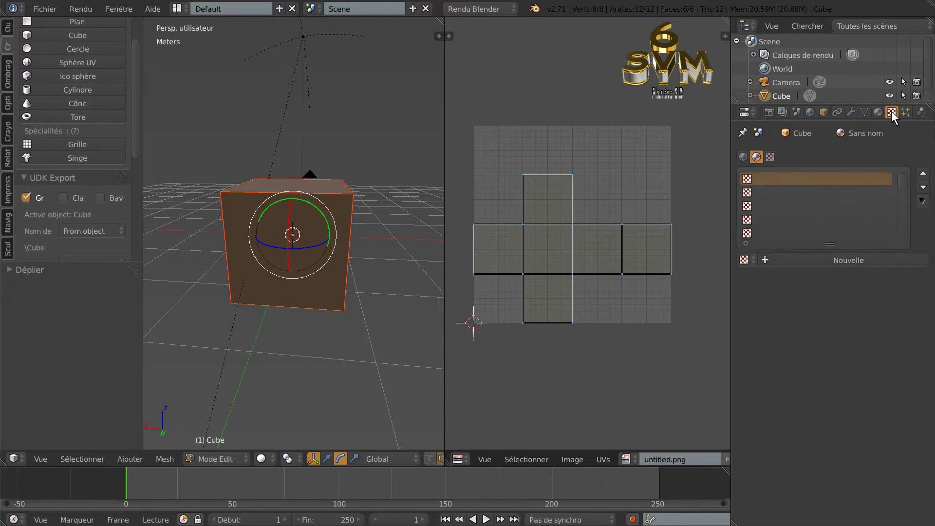
left_click(854, 259)
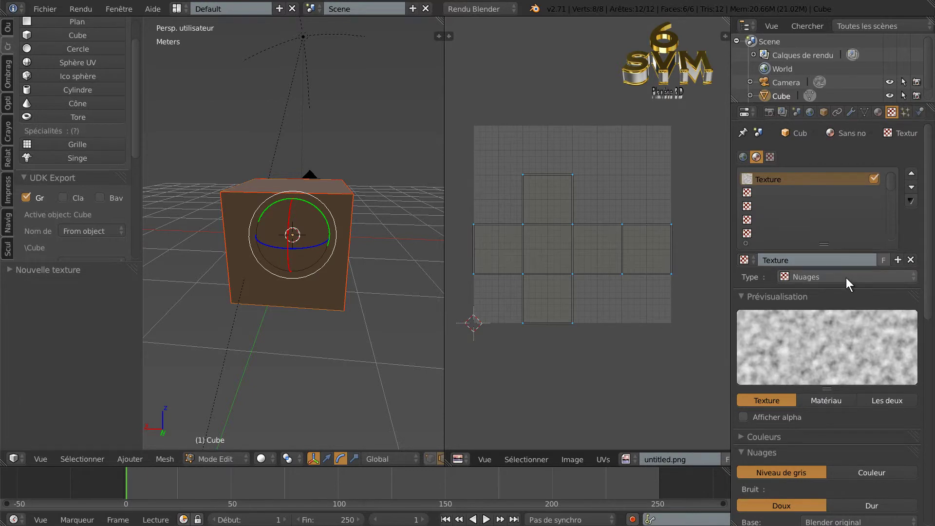
left_click(846, 278)
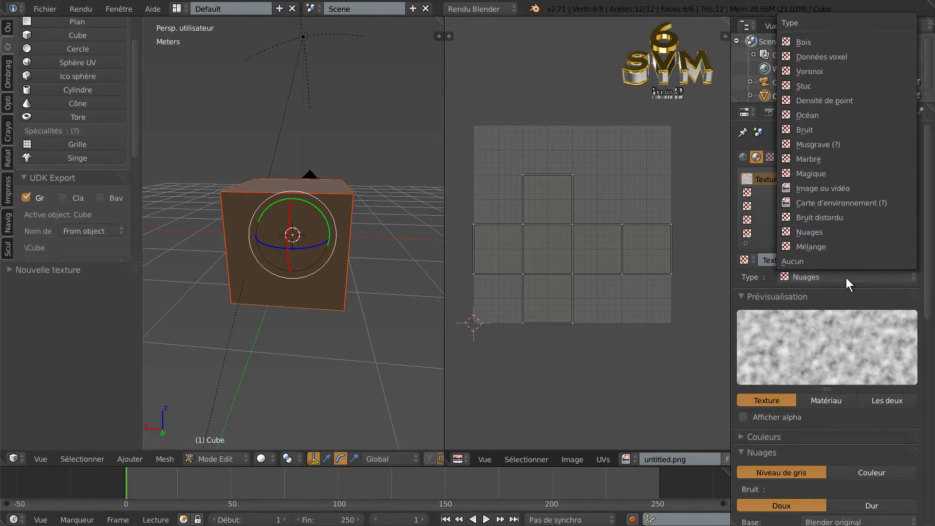
left_click(833, 187)
scroll(927, 283, "down", 5)
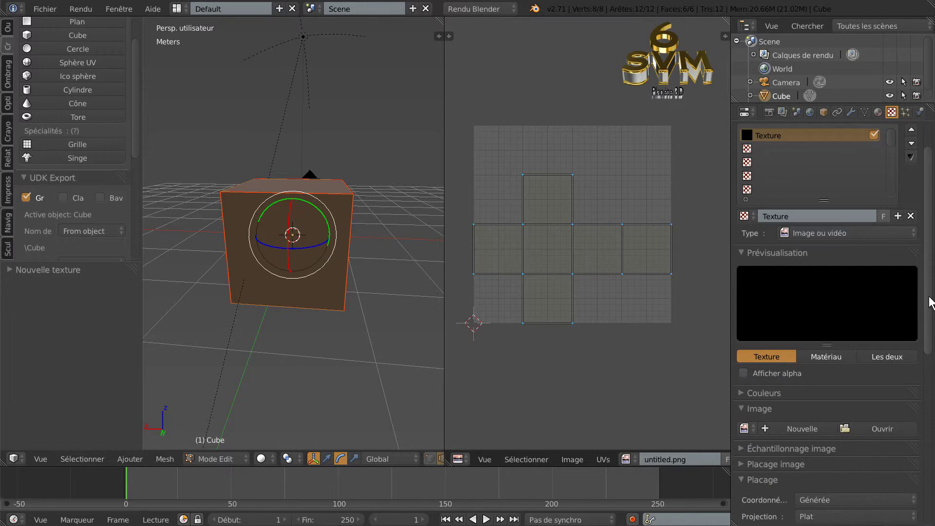
Load Dépliage.png from the Bureau folder as the texture's image
scroll(893, 343, "down", 5)
left_click(868, 254)
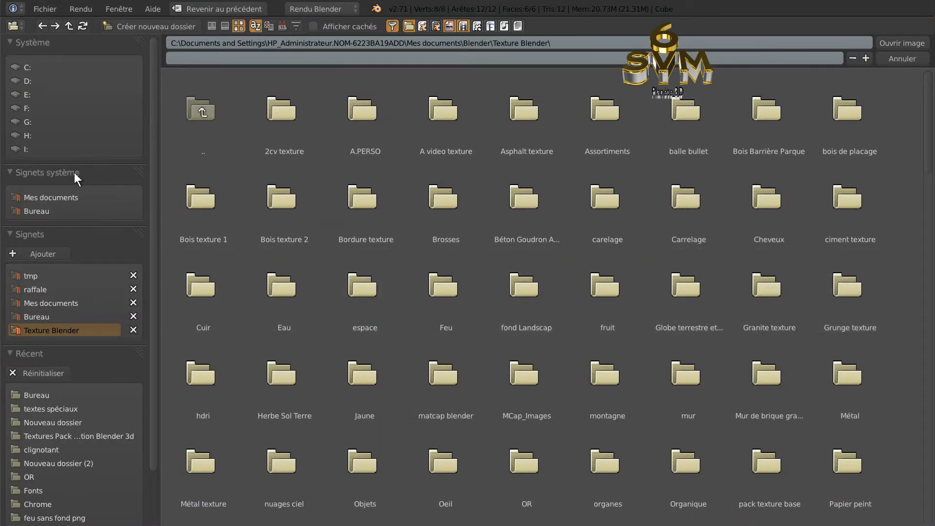
left_click(37, 211)
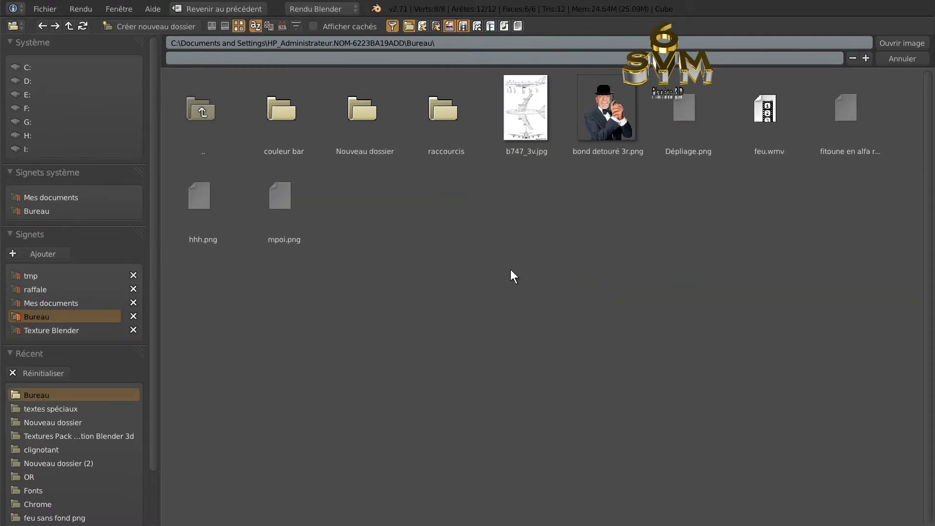
left_click(679, 118)
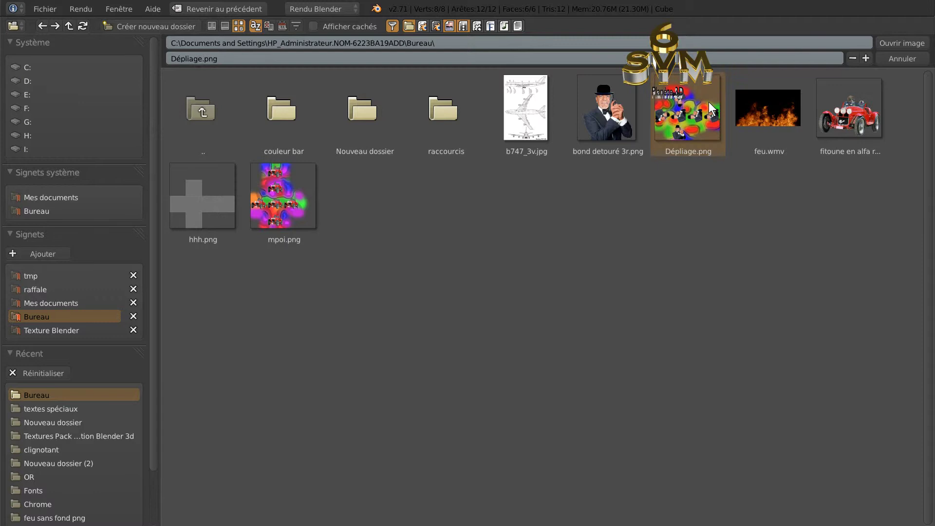
left_click(901, 44)
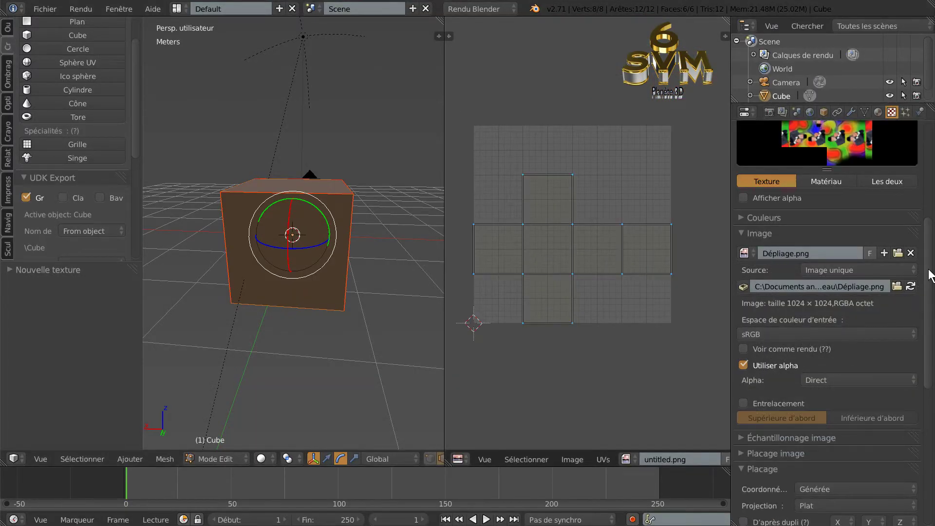
Set the texture's mapping coordinates to UV
scroll(931, 305, "down", 1)
scroll(930, 305, "down", 3)
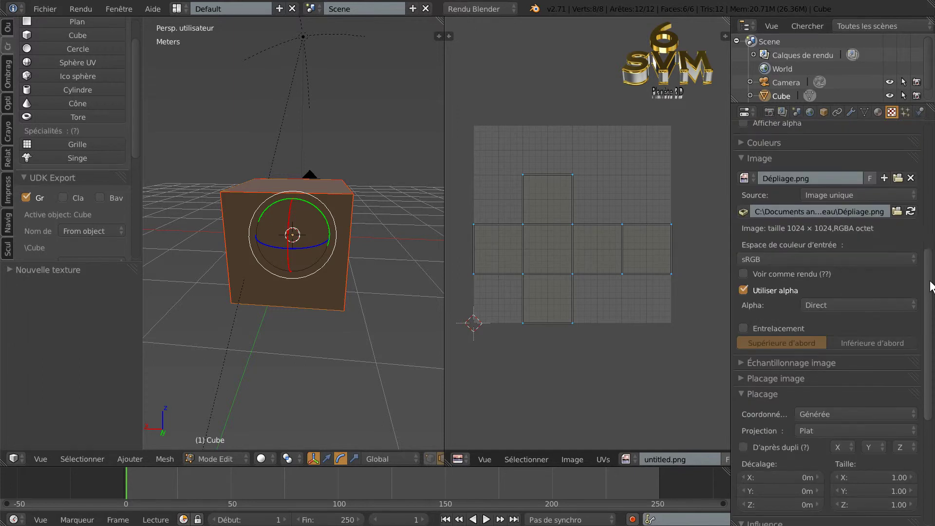
scroll(931, 304, "up", 3)
scroll(932, 337, "down", 7)
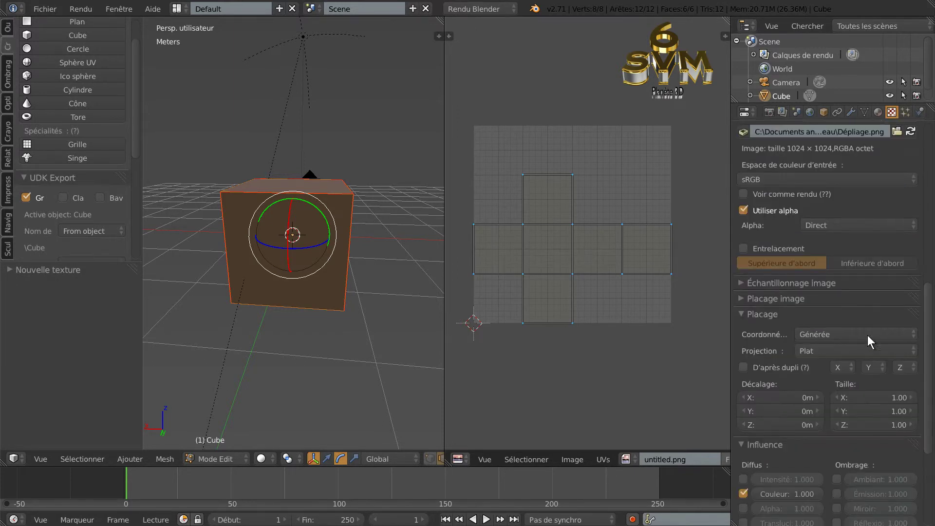
left_click(853, 334)
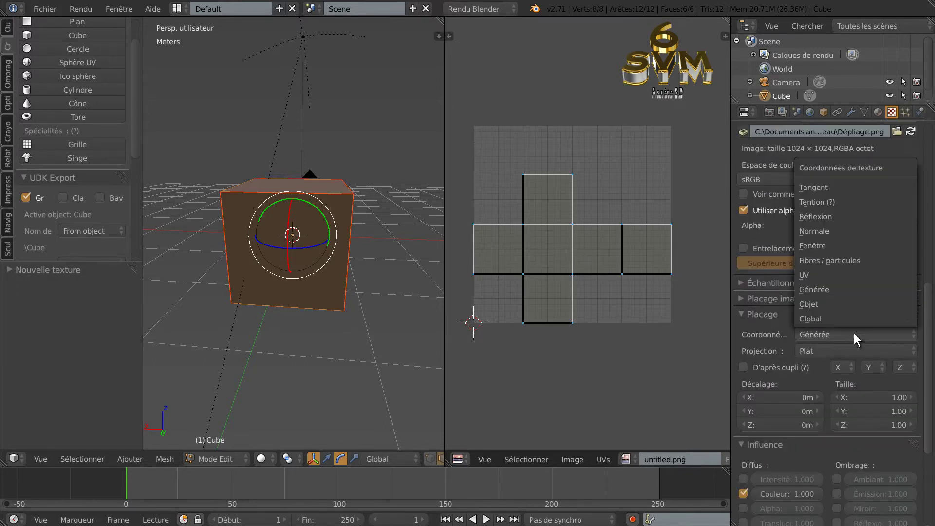
left_click(807, 274)
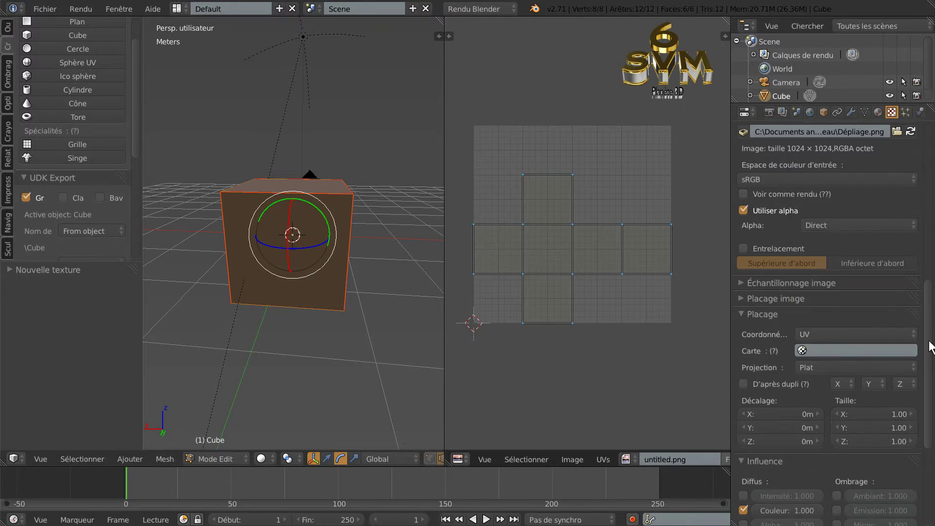
Enable the diffuse Alpha and shading Ambiant influences of the texture alongside Couleur
scroll(930, 384, "down", 3)
scroll(930, 388, "down", 2)
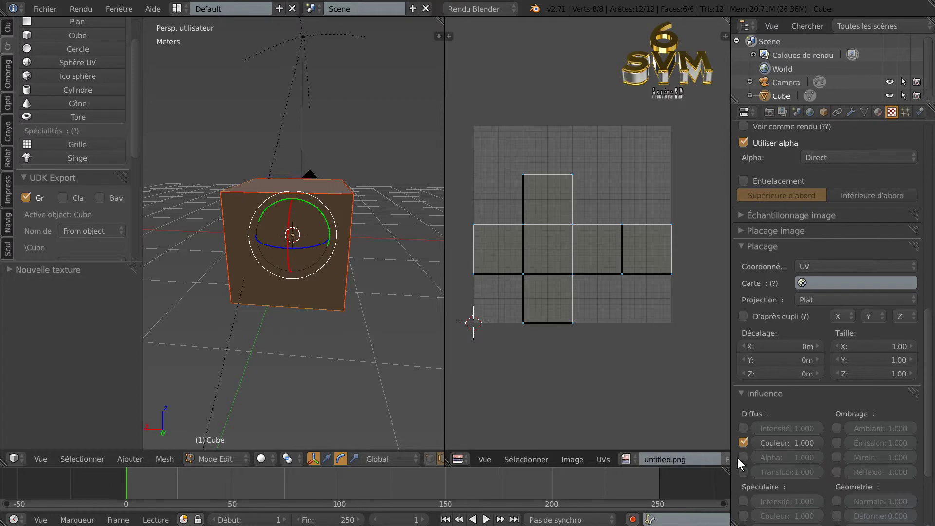
left_click(743, 457)
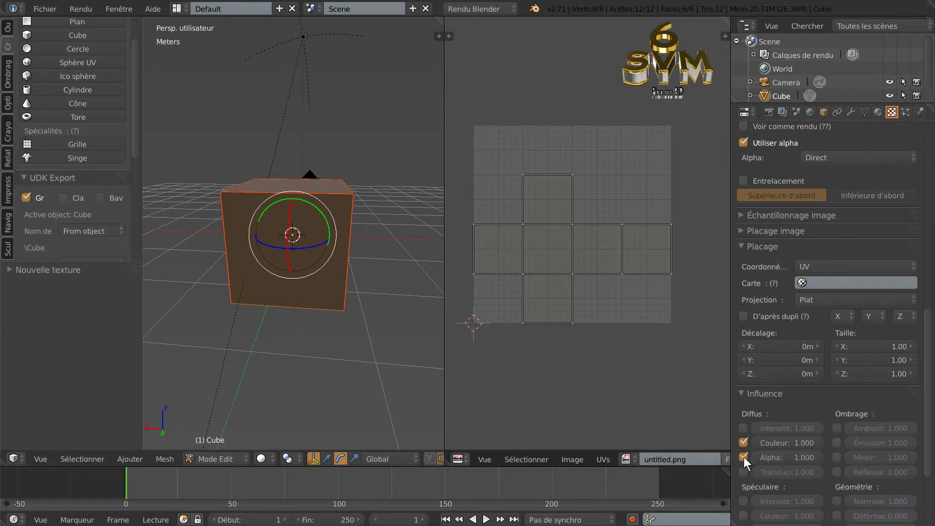
left_click(837, 427)
left_click_drag(921, 376, 931, 179)
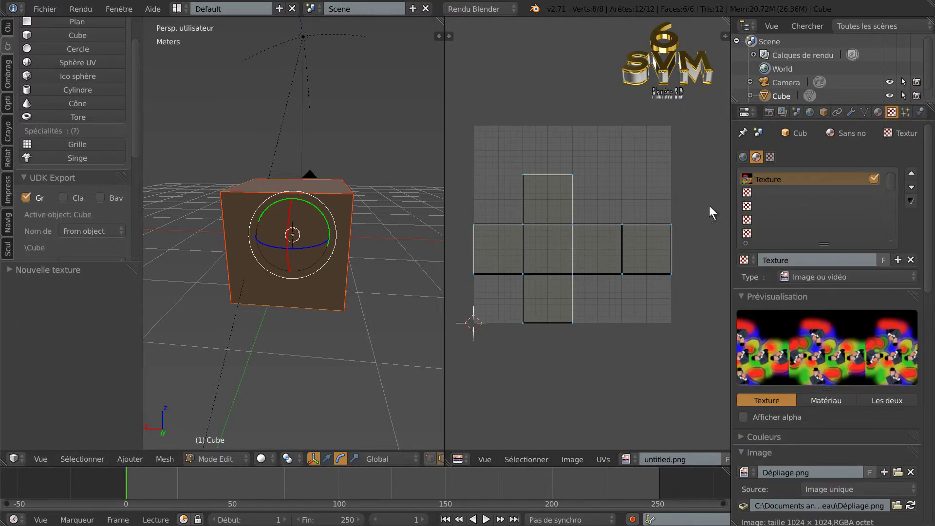
Assign the textured material to the cube's selected faces and check it in a test render
left_click(877, 112)
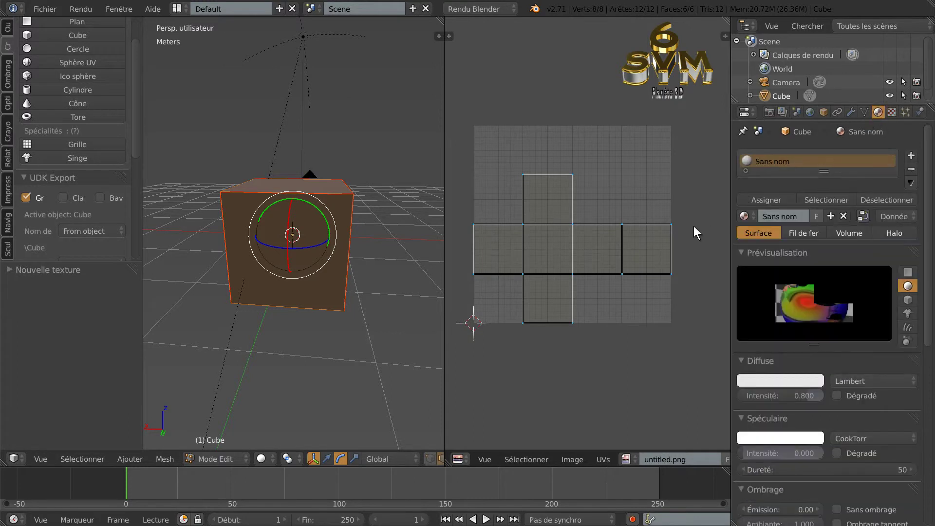
left_click(766, 200)
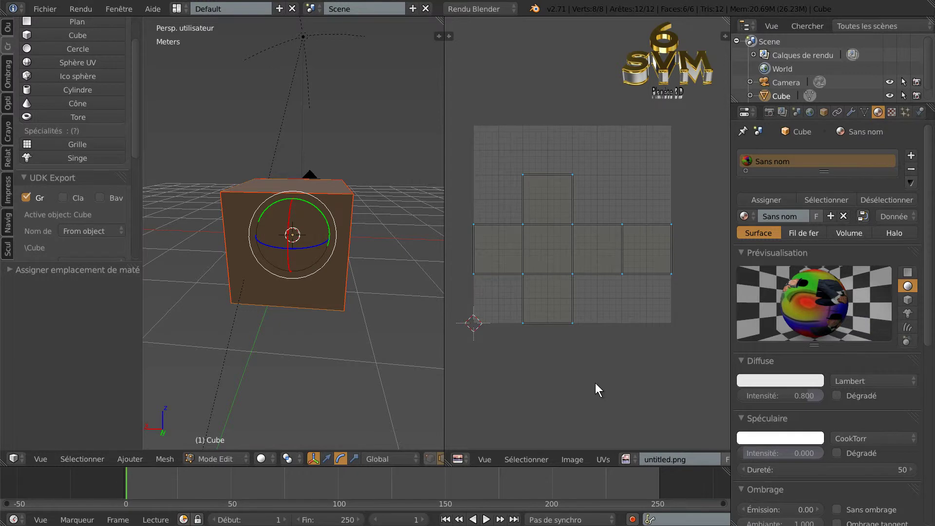
key("F12")
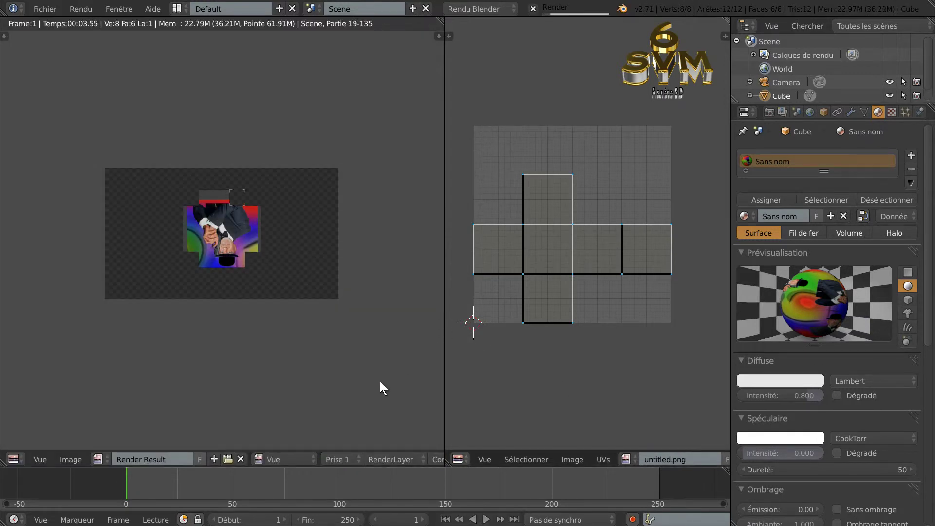
scroll(273, 331, "up", 3)
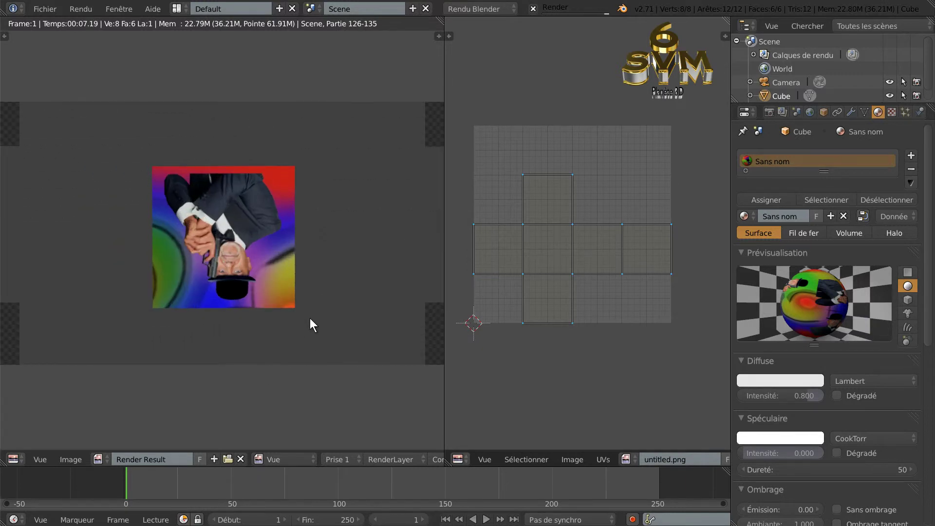
key("Escape")
Align the camera to an angled view showing three faces of the cube, and render the scene again
scroll(325, 310, "down", 3)
middle_click_drag(325, 310, 376, 329)
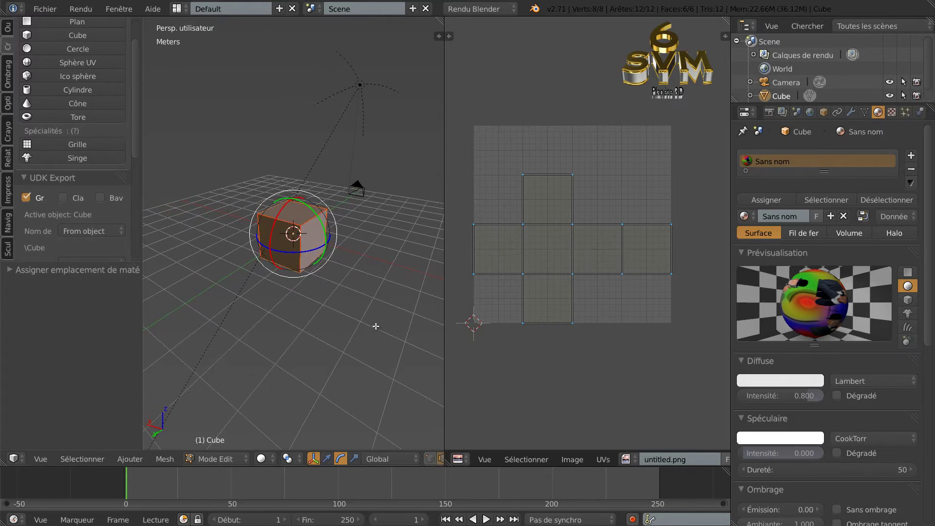
key("ctrl+alt+KP_0")
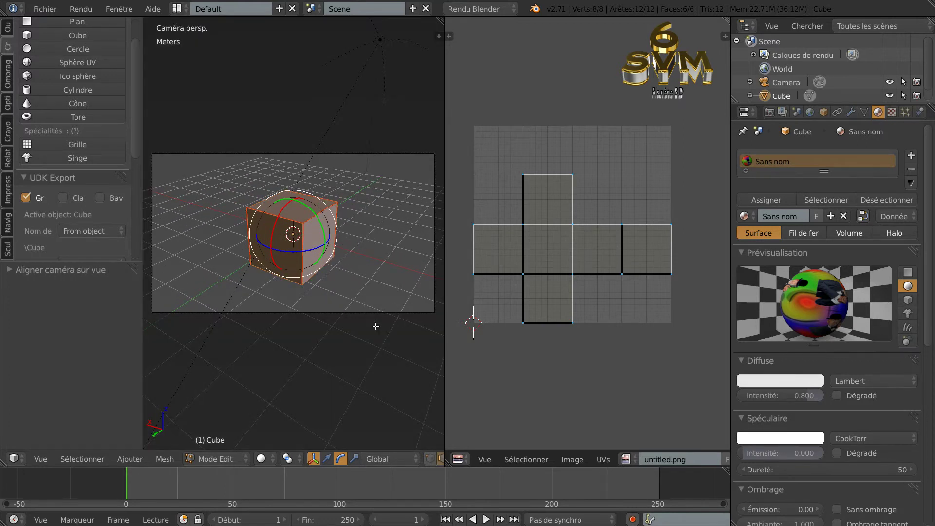
key("F12")
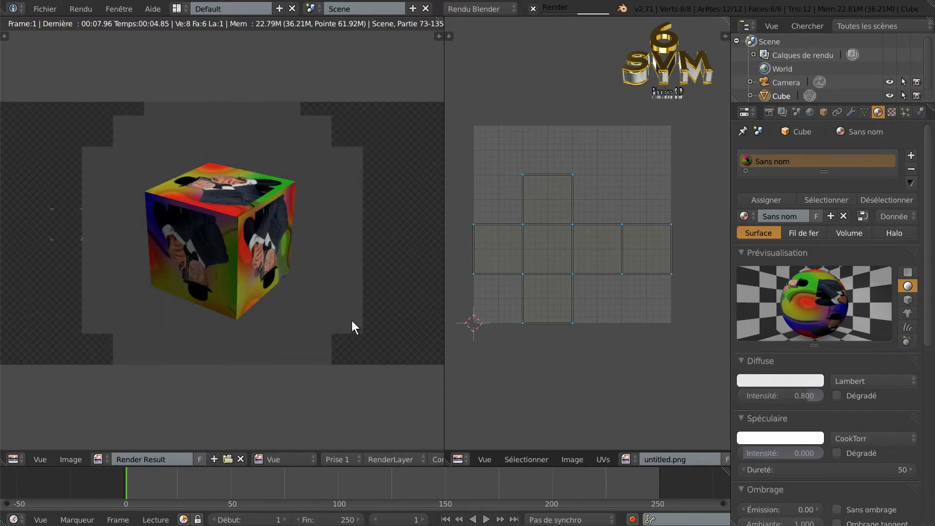
scroll(352, 321, "up", 3)
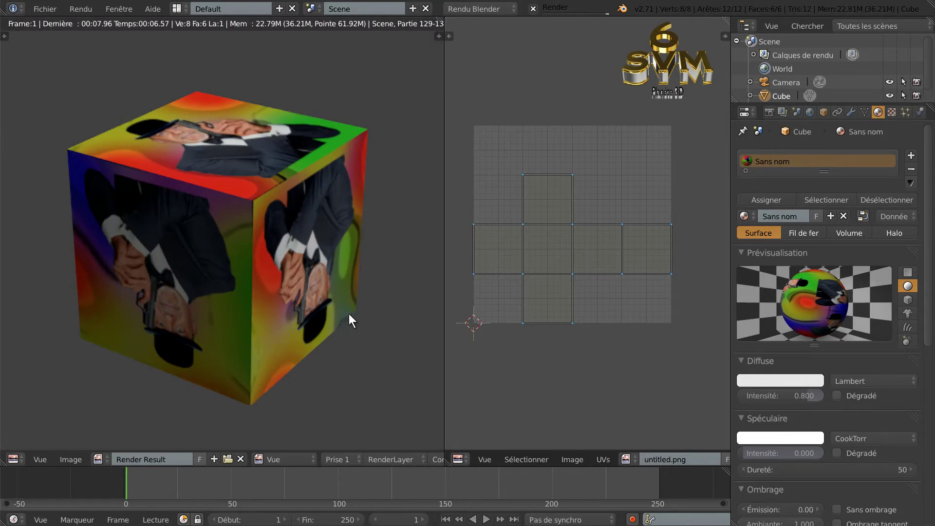
scroll(349, 314, "down", 2)
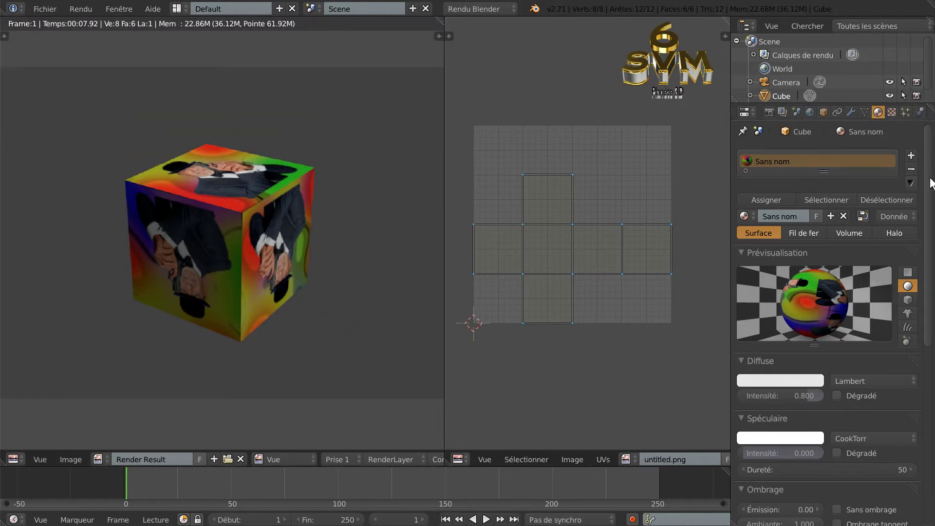
Set the render resolution scale to 100% for the 1920 × 1080 px output
scroll(931, 176, "up", 1)
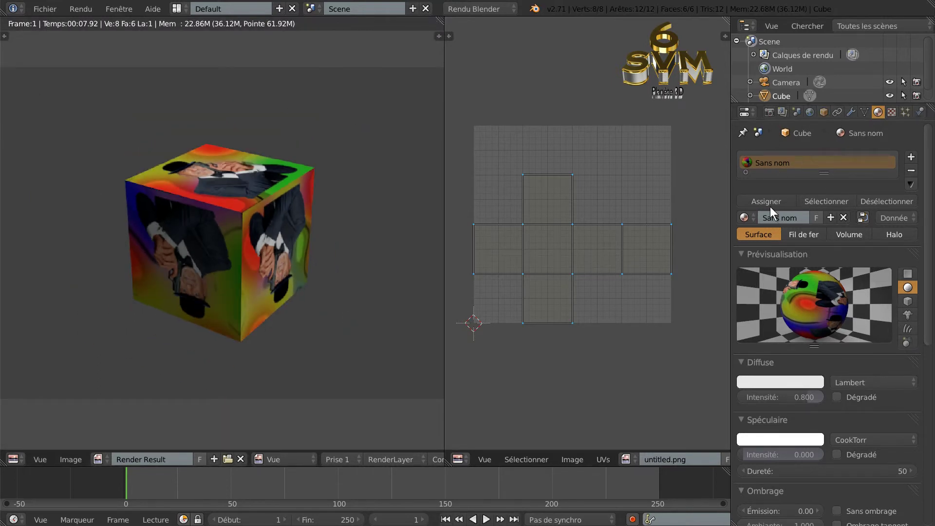
left_click(768, 113)
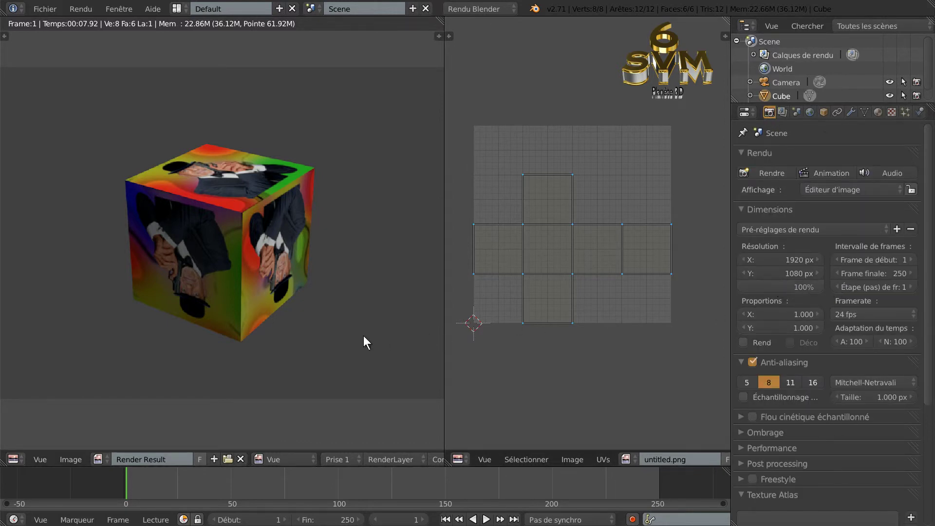
scroll(365, 335, "down", 1)
Render the scene at full resolution and widen the render result area over the UV/Image editor
key("F12")
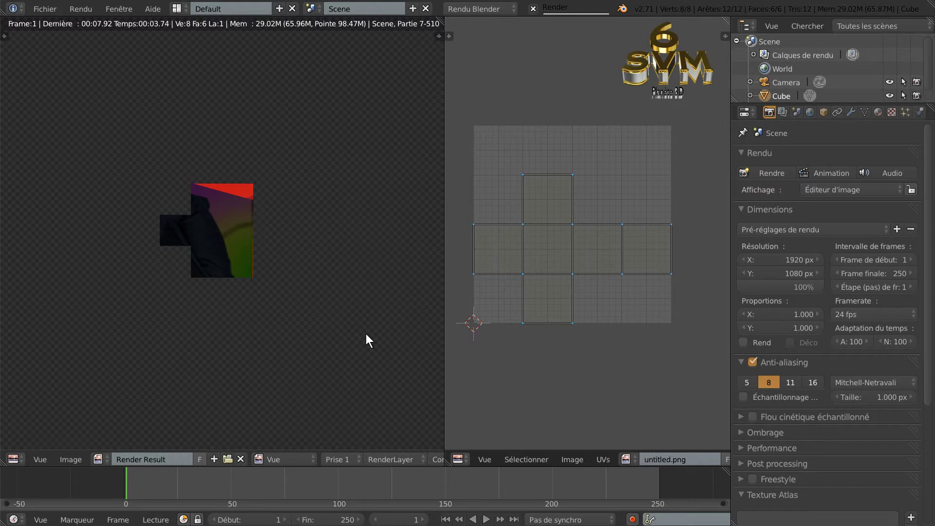
scroll(375, 300, "down", 2)
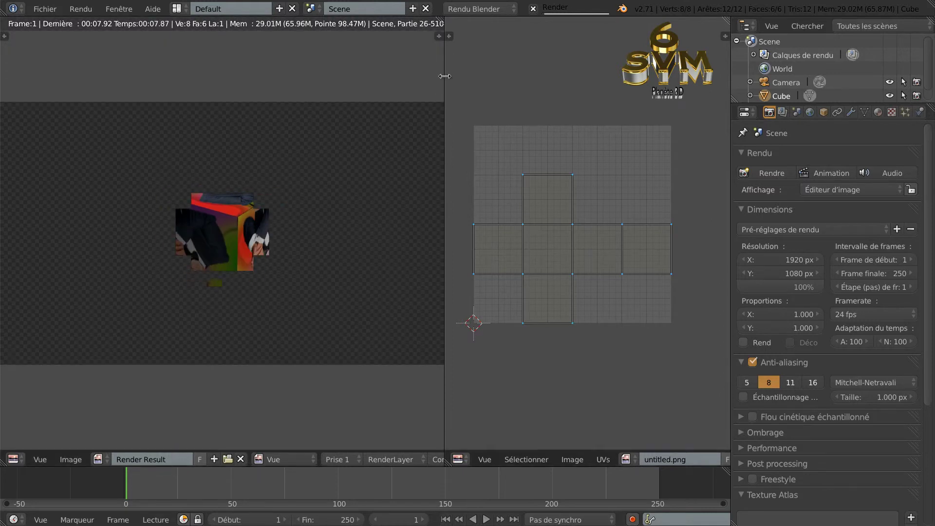
left_click_drag(444, 77, 715, 74)
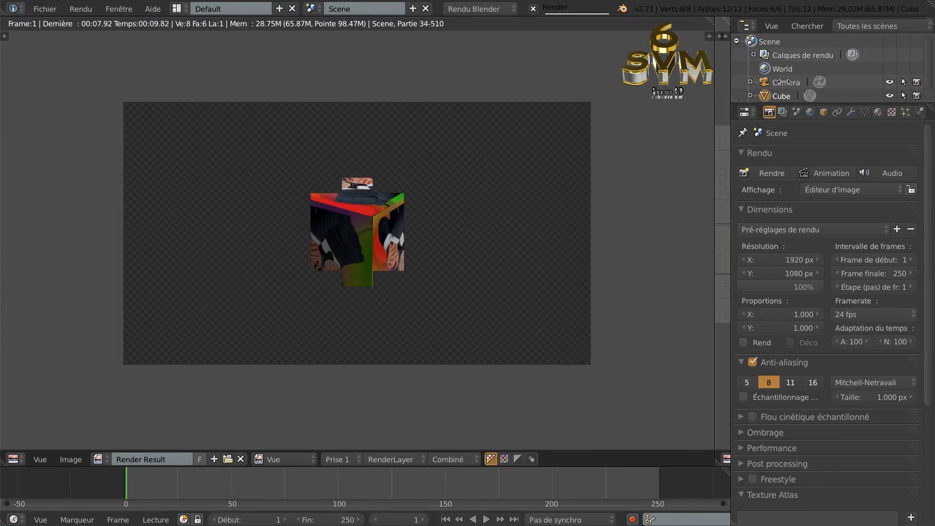
Make the cube's material shadeless by enabling the Sans ombrage shading option
scroll(519, 299, "up", 3)
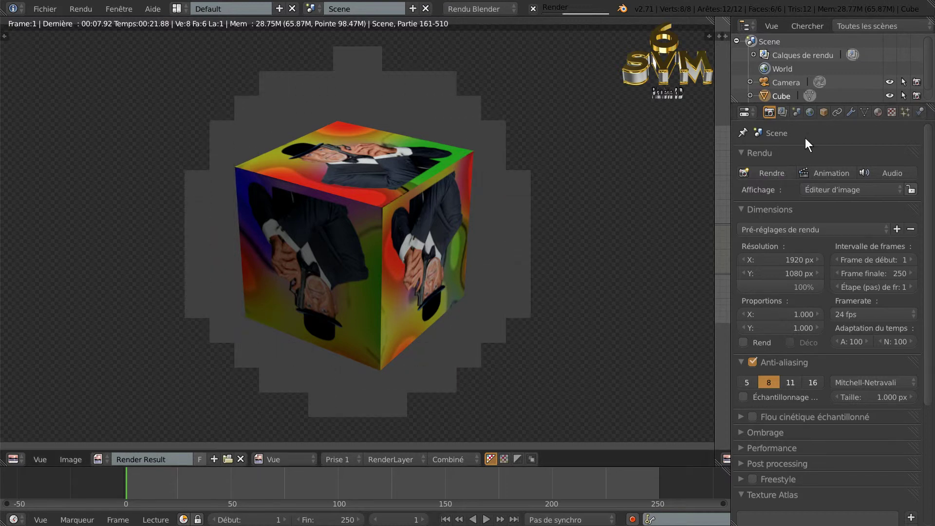
left_click(879, 112)
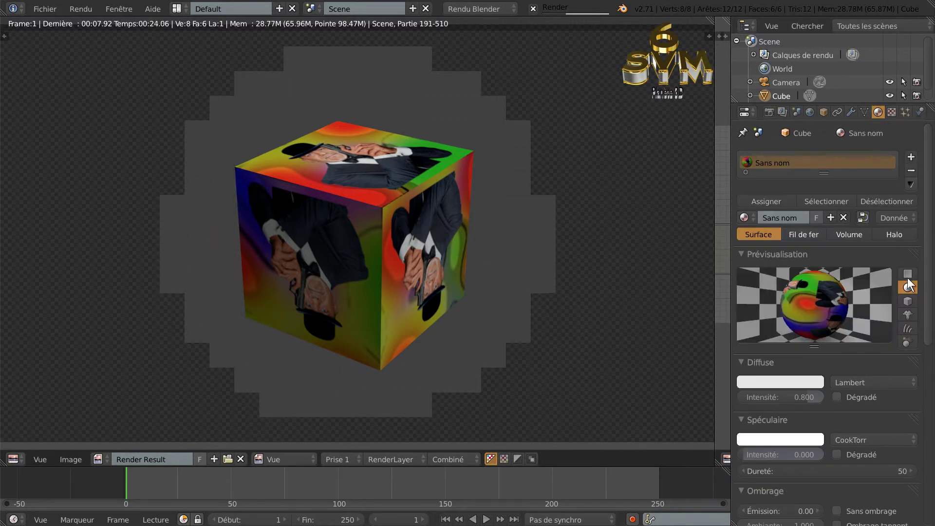
scroll(910, 351, "down", 6)
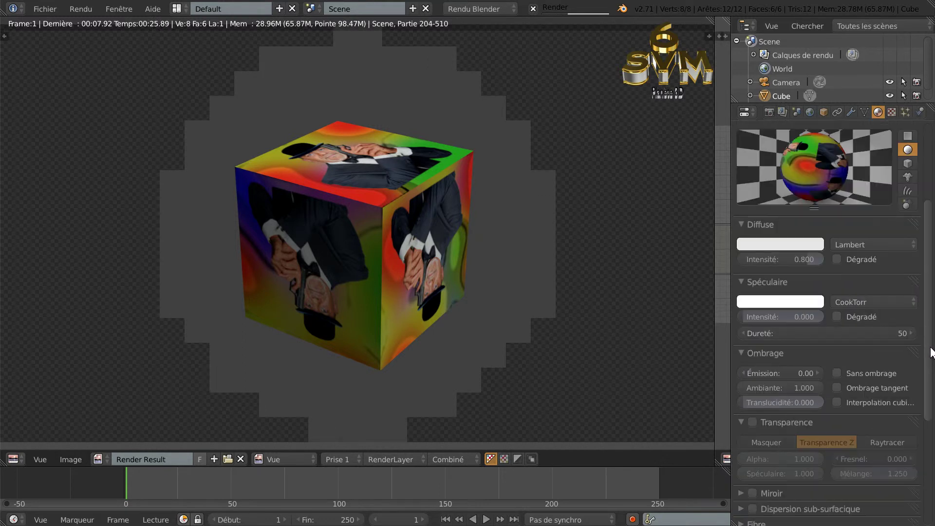
left_click(836, 373)
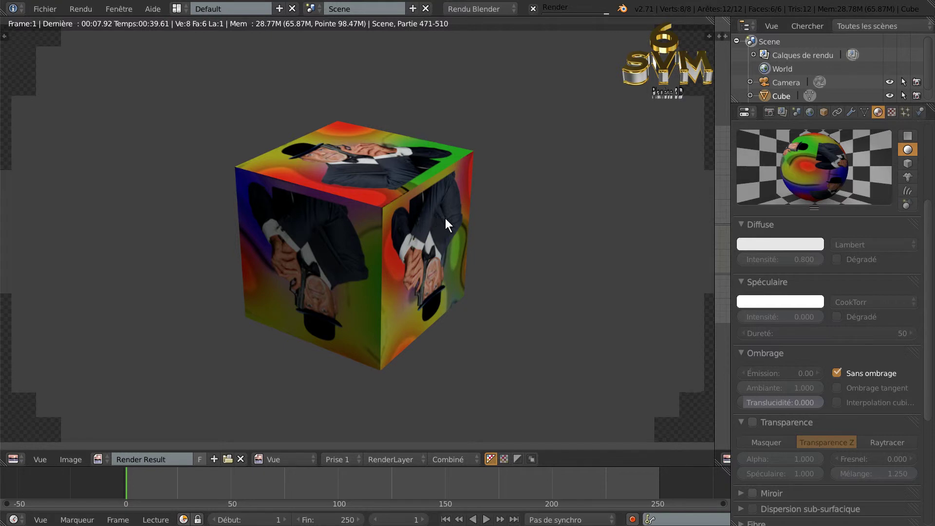
Set the render resolution scale to 50% of the 1920 × 1080 px output
scroll(446, 218, "down", 2)
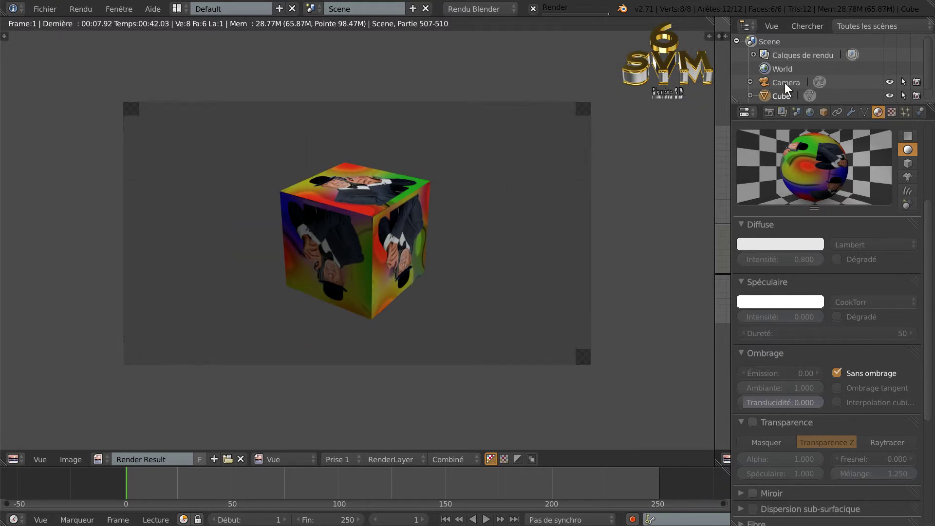
left_click(769, 111)
left_click(796, 287)
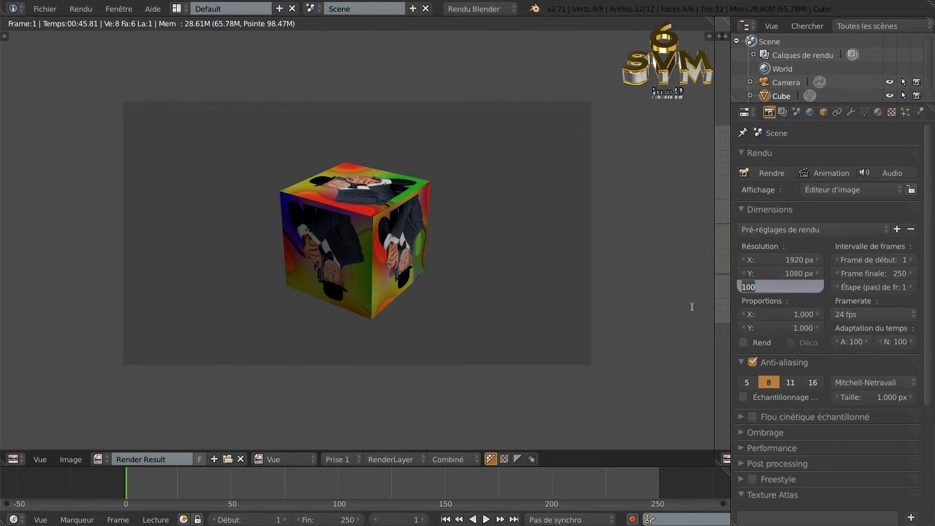
type("50")
key("Return")
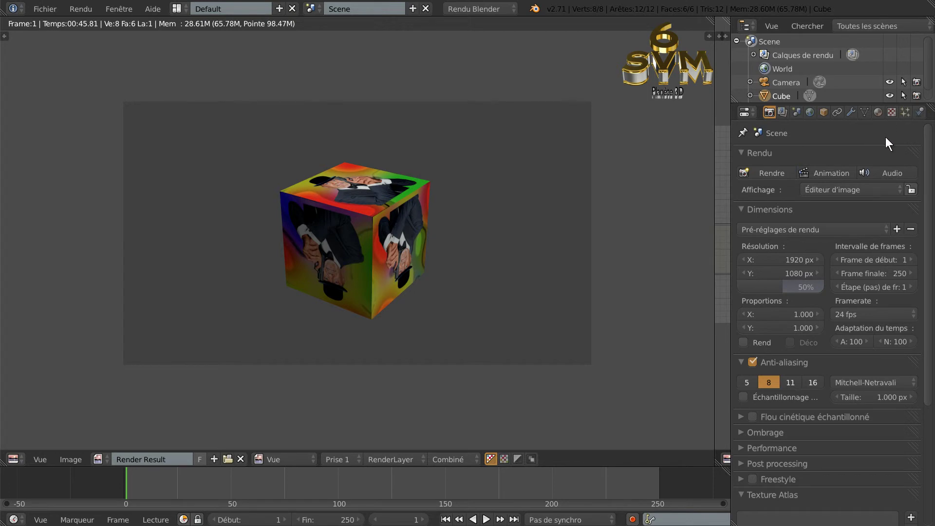
Render the scene with the shadeless material and widen the render result area by narrowing the properties and UV/Image editor areas
key("ctrl+F12")
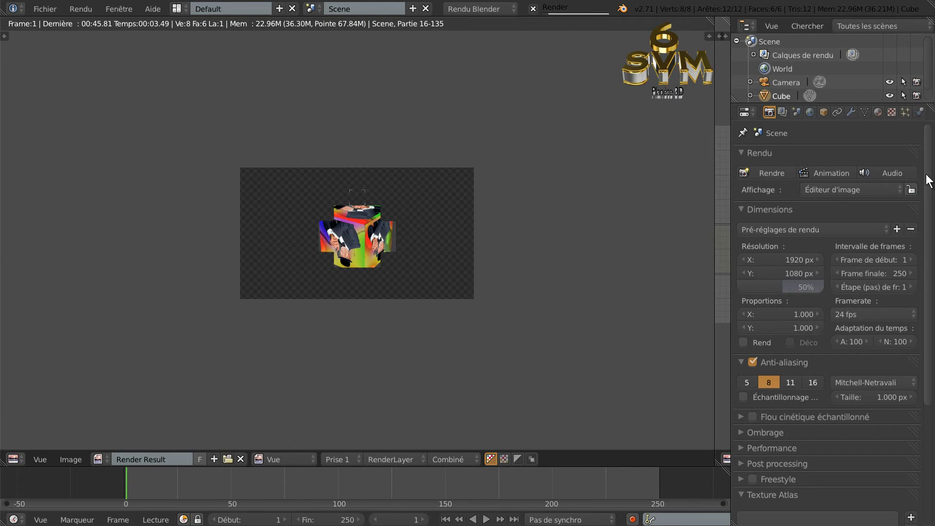
left_click(878, 112)
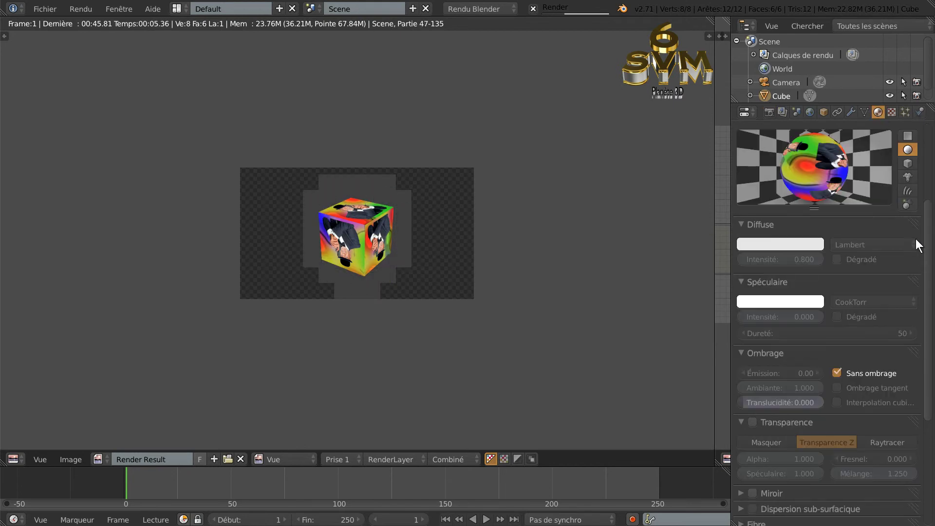
scroll(487, 338, "up", 4)
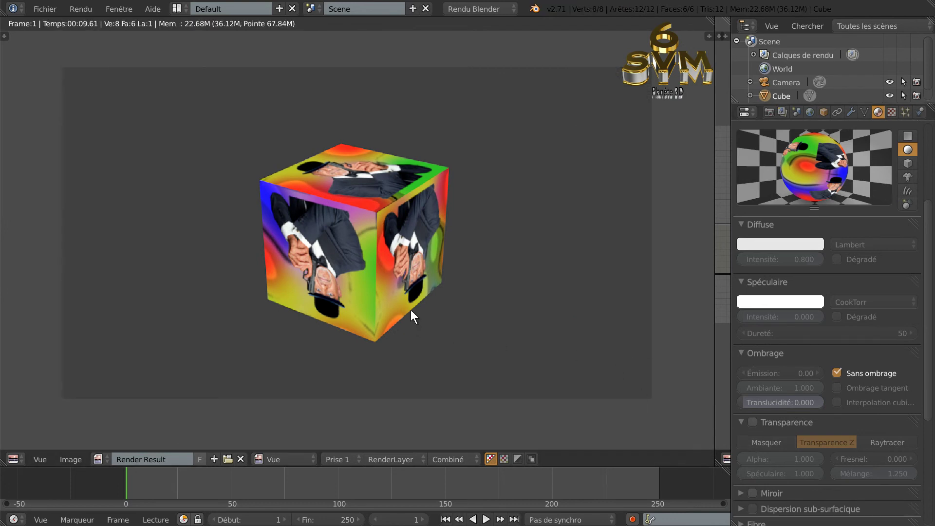
scroll(410, 310, "up", 3)
scroll(416, 311, "down", 1)
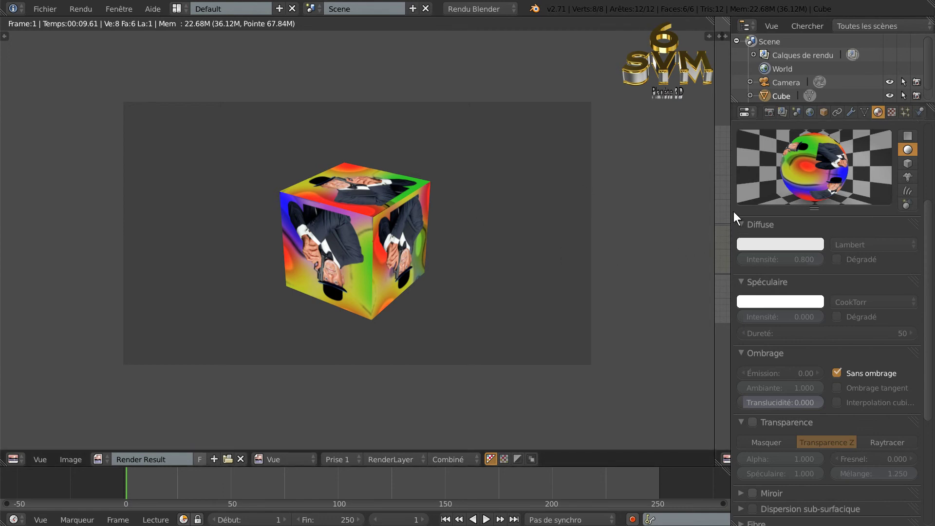
left_click_drag(761, 208, 877, 208)
left_click_drag(714, 104, 771, 110)
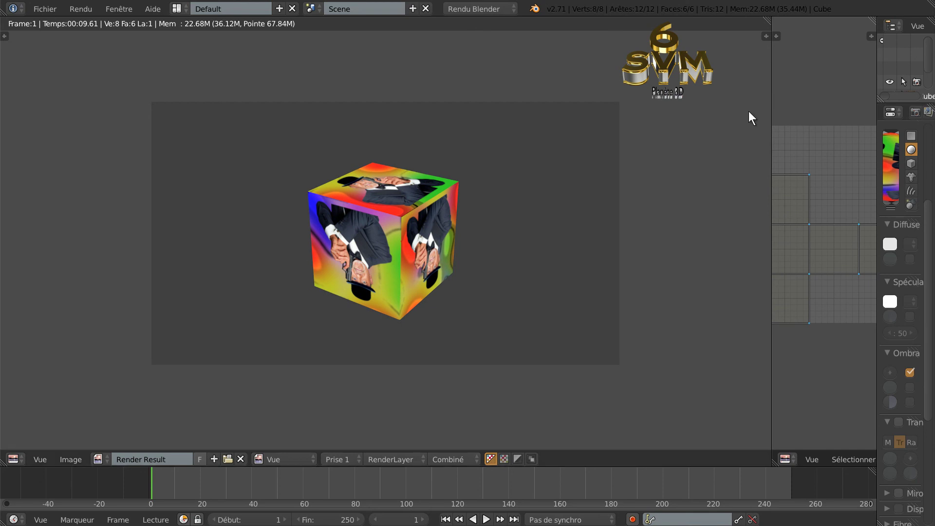